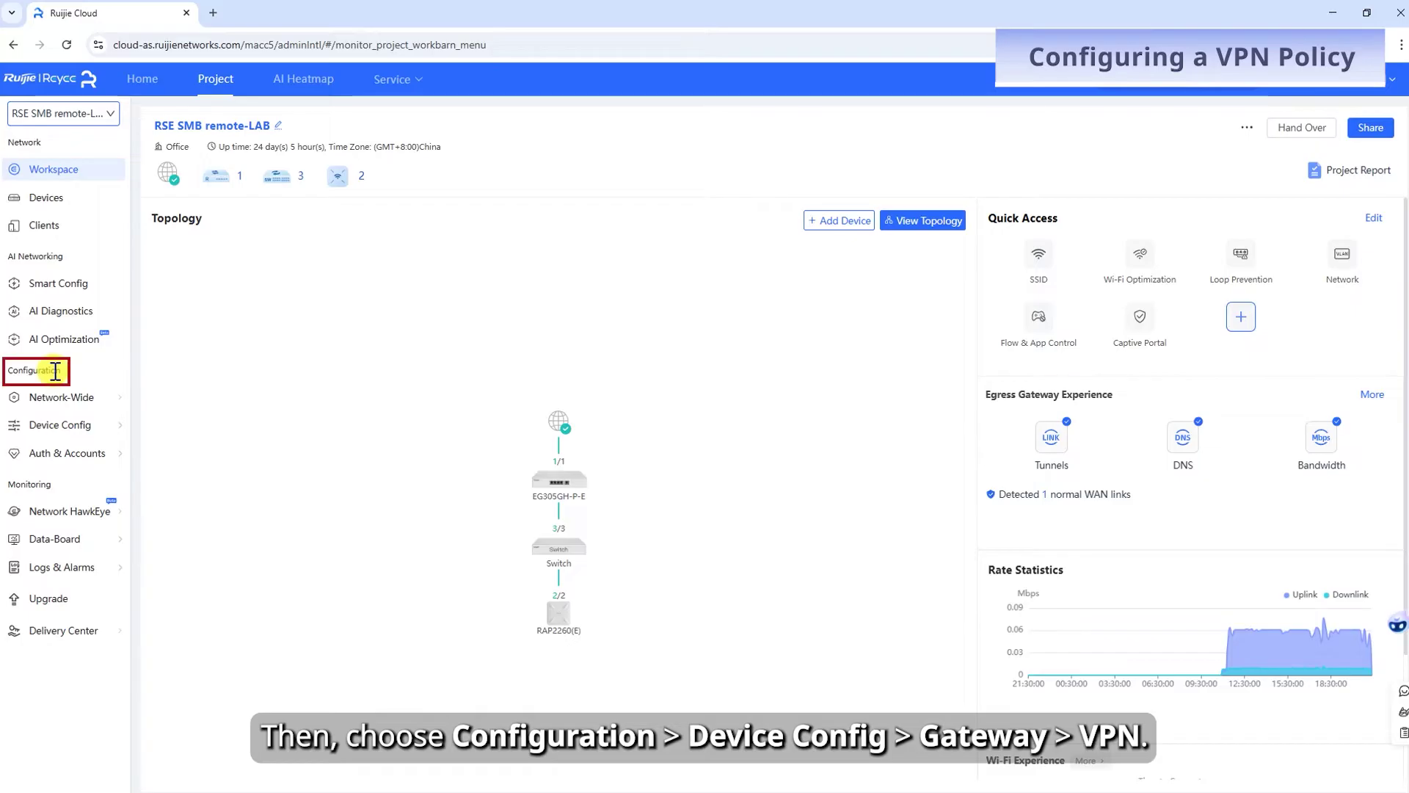
Open the gateway's VPN page listing the OpenVPN and L2TP_IPsec policies.
{"action": "mouse_move", "coordinate": [63, 424]}
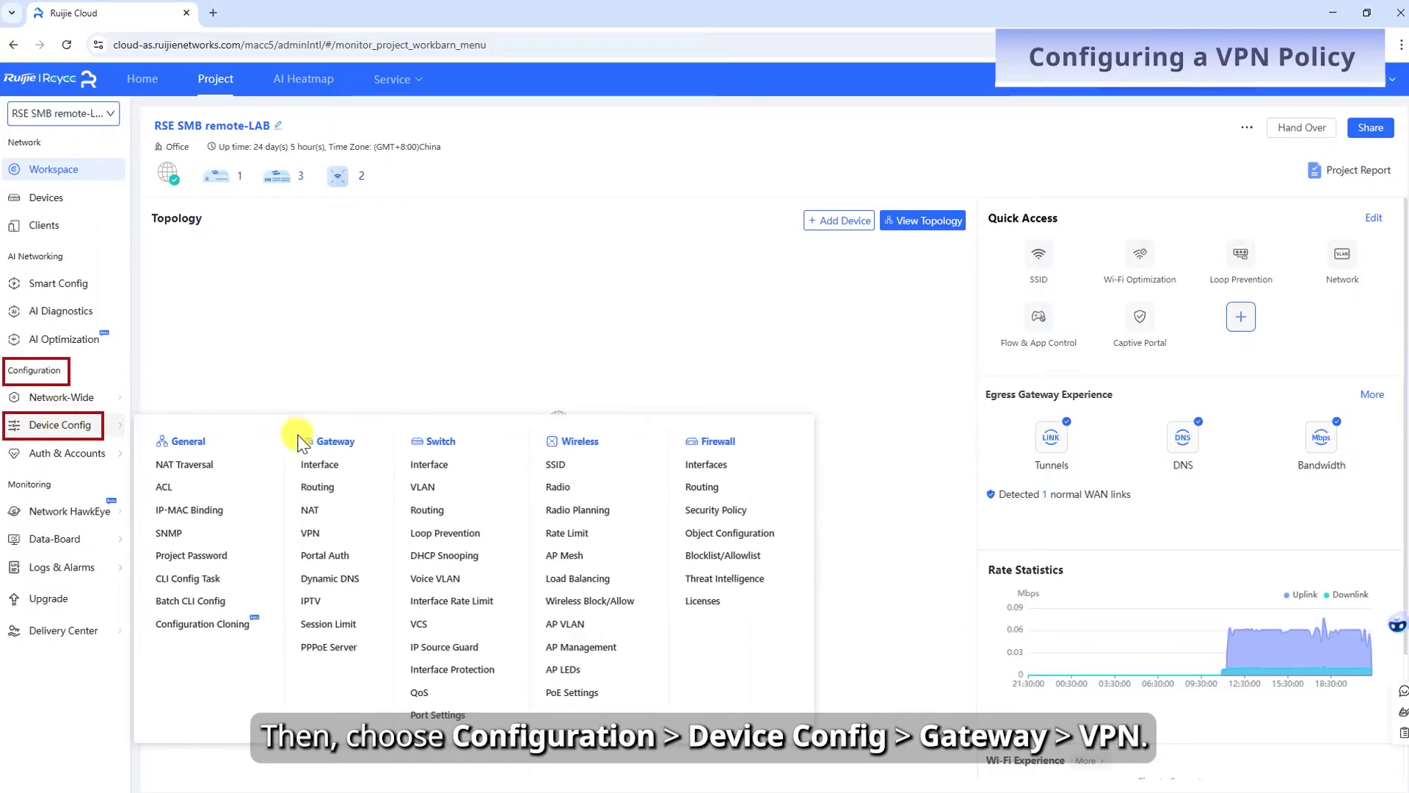
{"action": "left_click", "coordinate": [323, 530]}
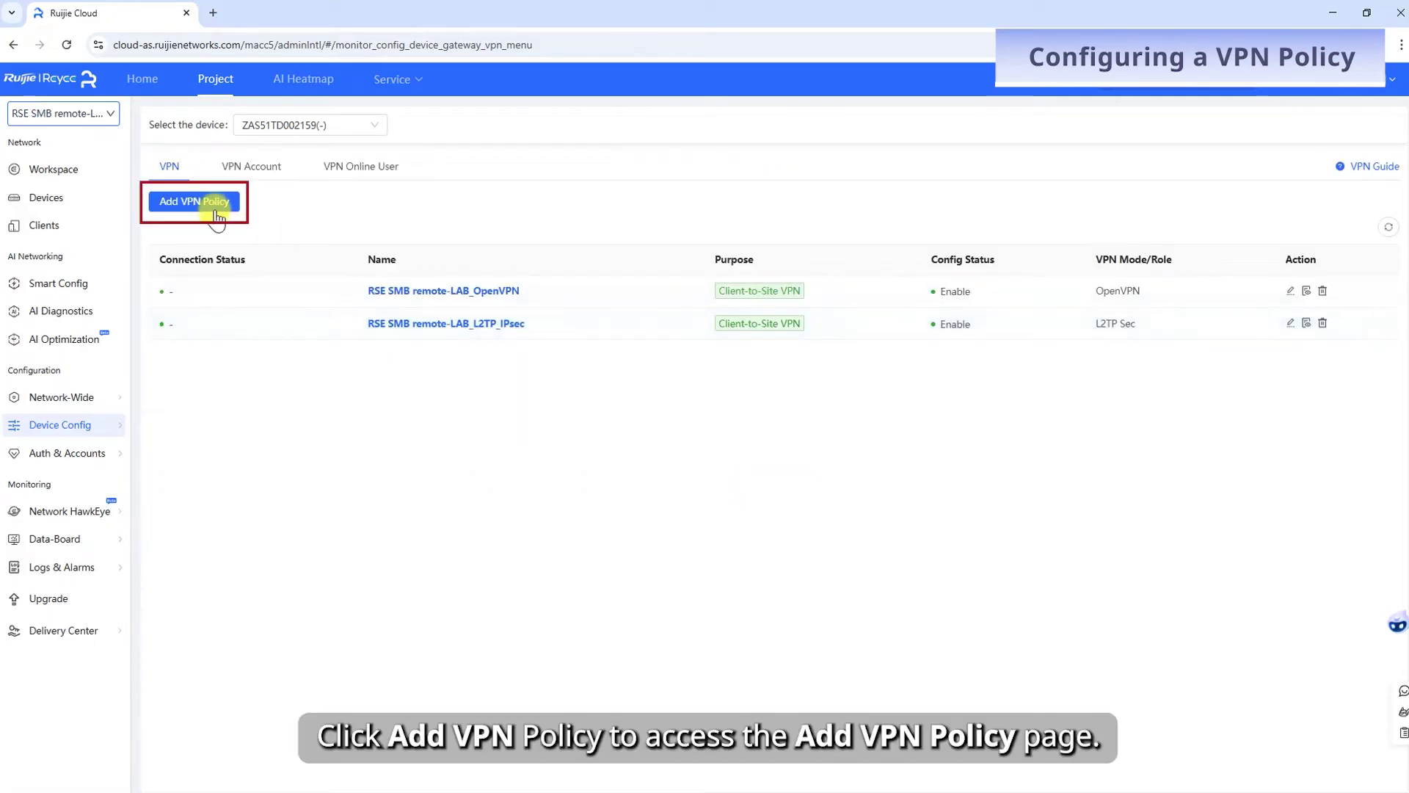
Add a VPN policy named RSE SMB remote-LAB_PPTP, Client-to-Site in PPTP mode.
{"action": "left_click", "coordinate": [214, 203]}
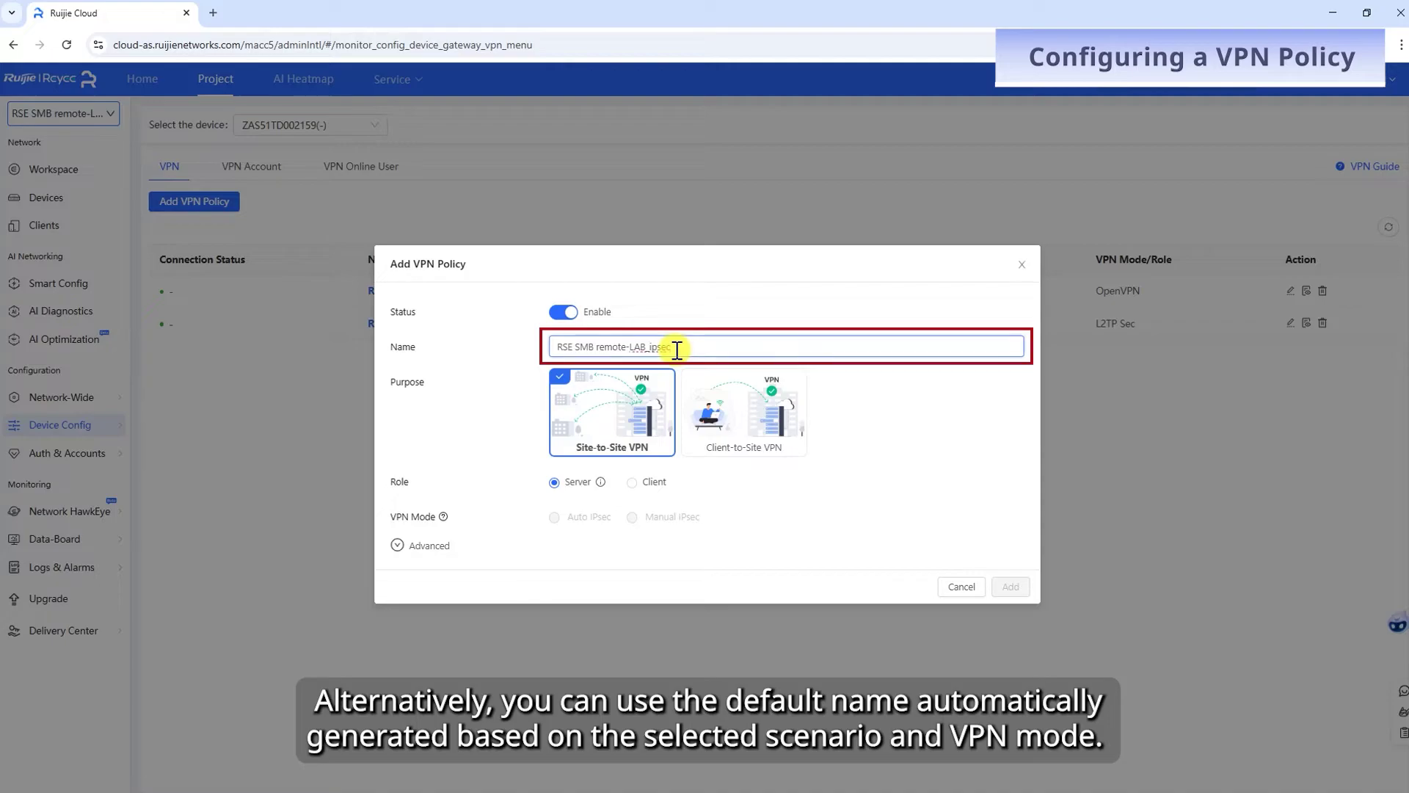
{"action": "key", "text": "BackSpace"}
{"action": "key", "text": "BackSpace"}
{"action": "key", "text": "BackSpace"}
{"action": "type", "text": "PPTP"}
{"action": "left_click", "coordinate": [711, 414]}
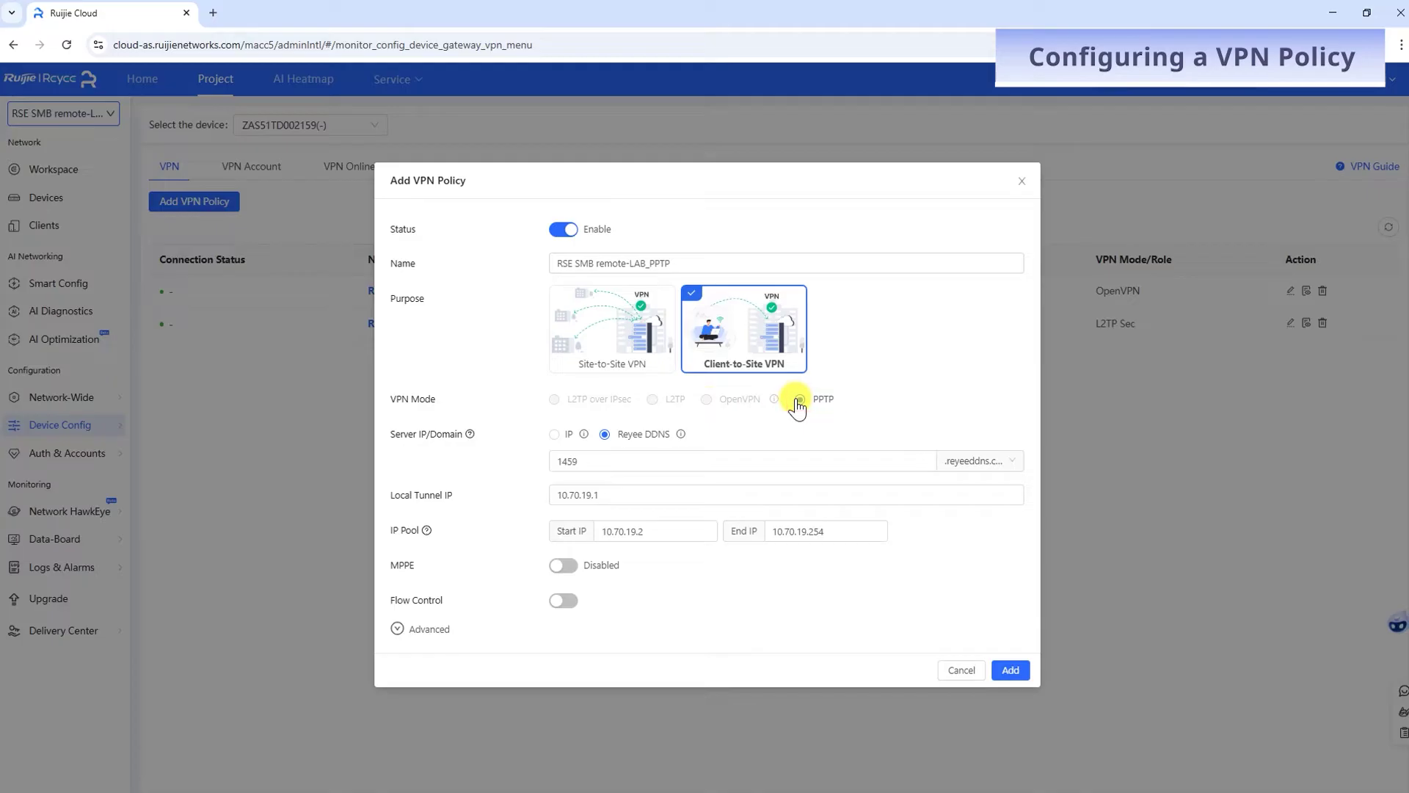
{"action": "left_click", "coordinate": [554, 435]}
Use Reyee DDNS as server address; check tunnel IP 10.70.19.1 and pool start 10.70.19.2.
{"action": "left_click", "coordinate": [604, 435]}
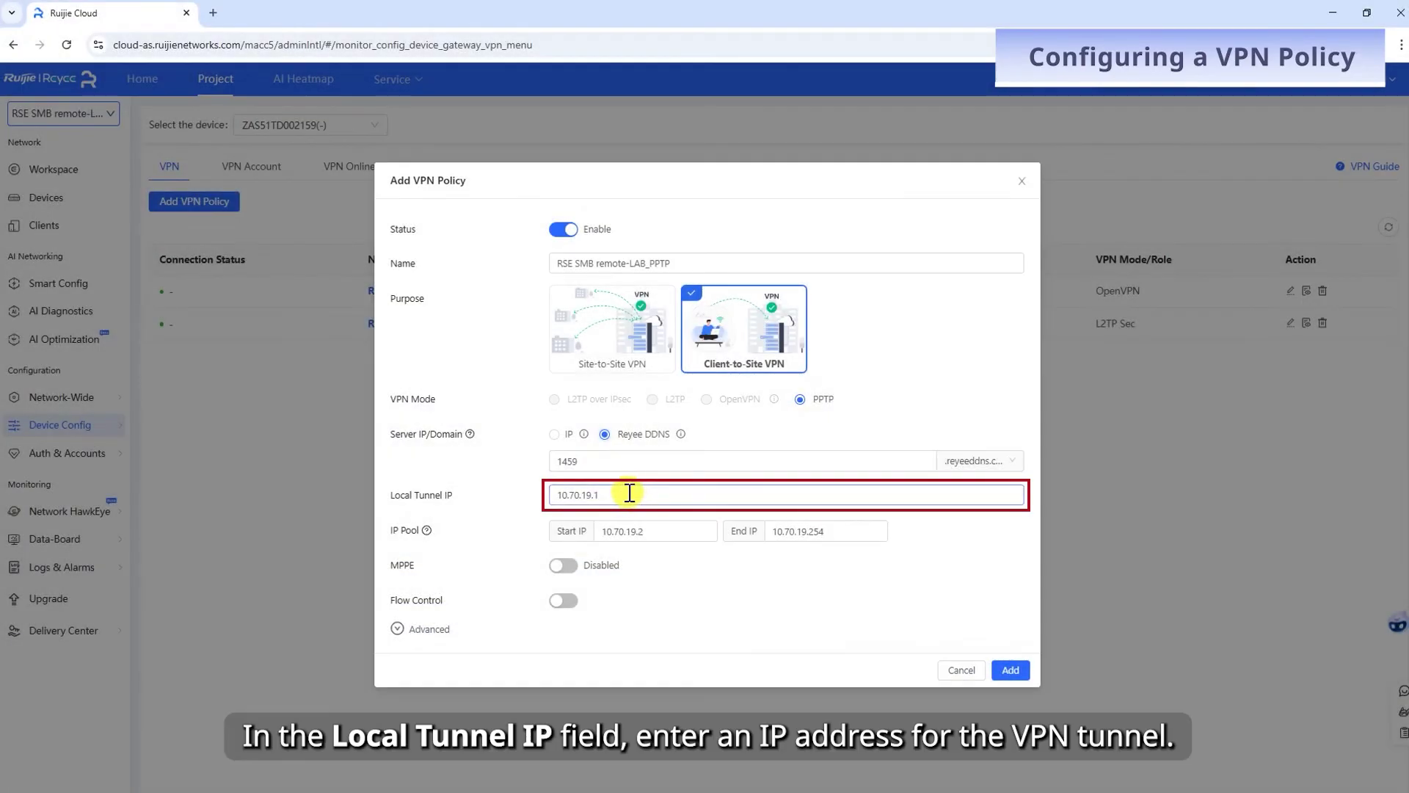
{"action": "left_click", "coordinate": [629, 493]}
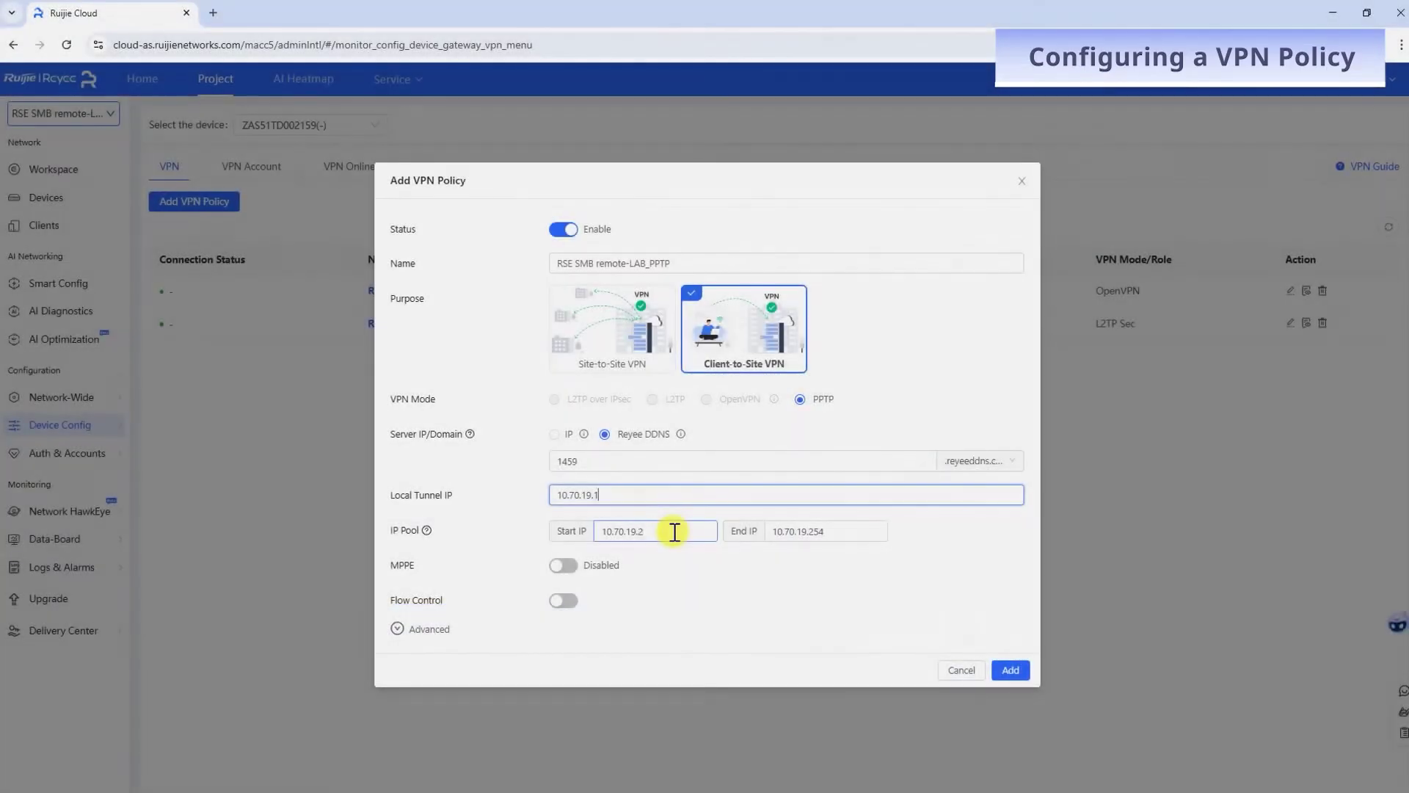
{"action": "left_click", "coordinate": [674, 531]}
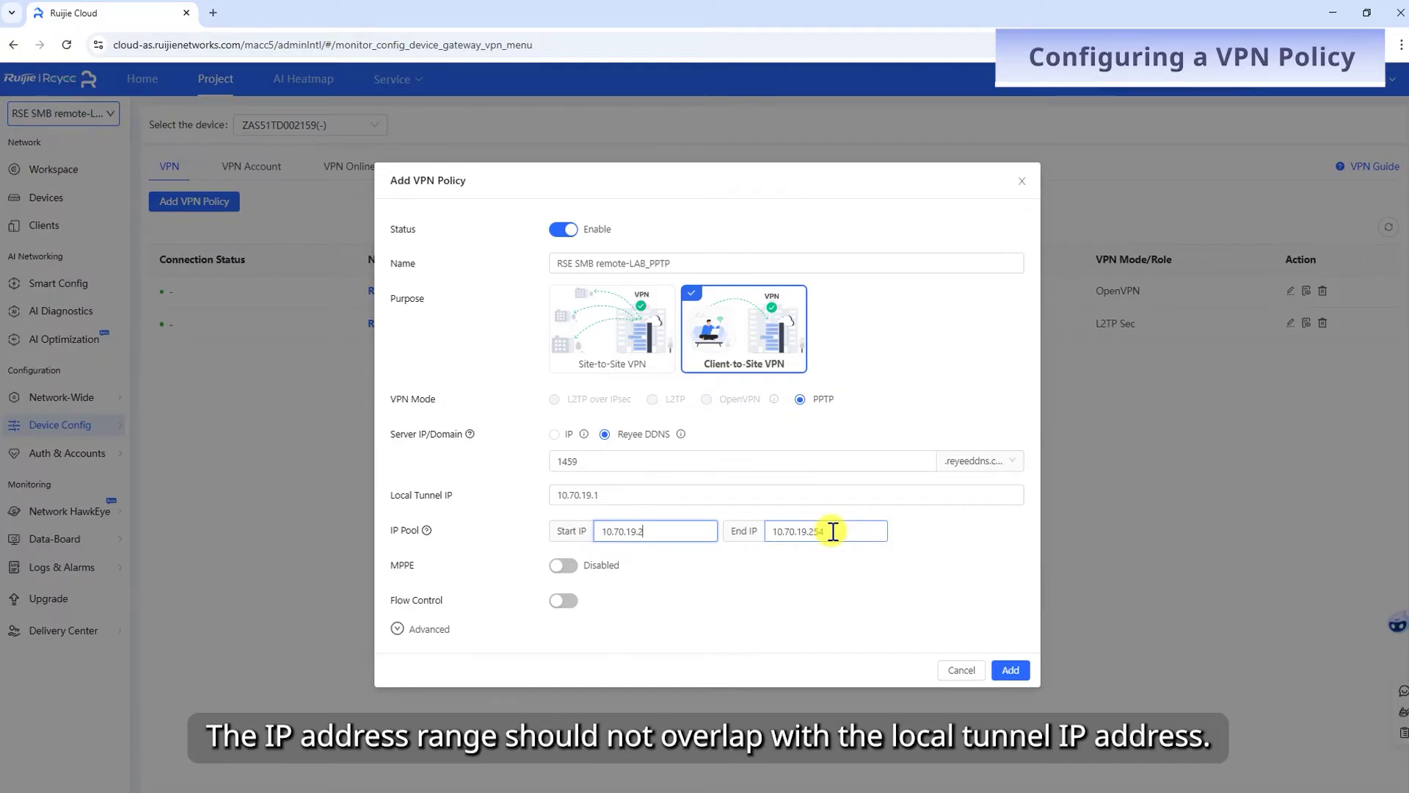
Enable MPPE and flow control with 1000/1000 Mbps total and 100/100 Mbps per-user bandwidth.
{"action": "left_click", "coordinate": [562, 568]}
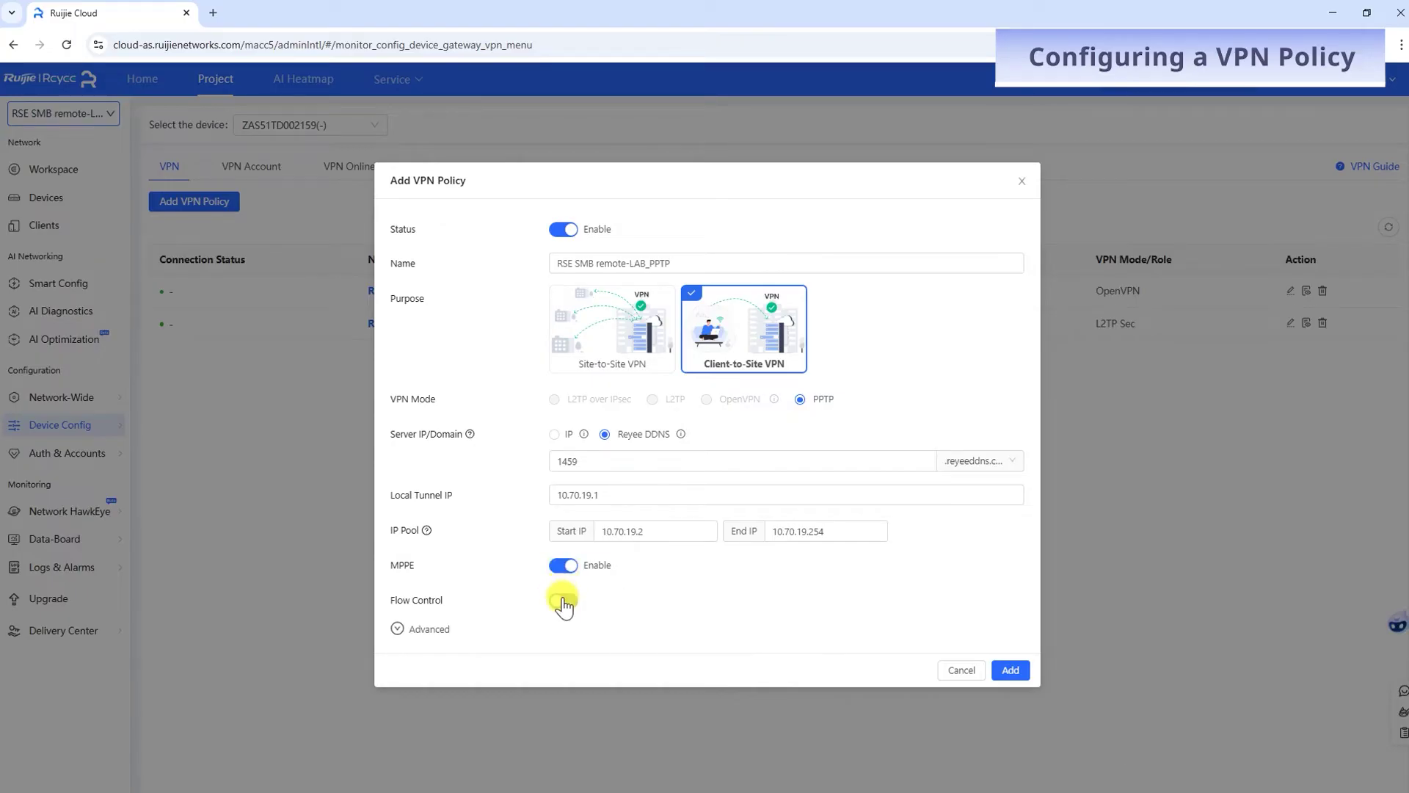
{"action": "left_click", "coordinate": [563, 600]}
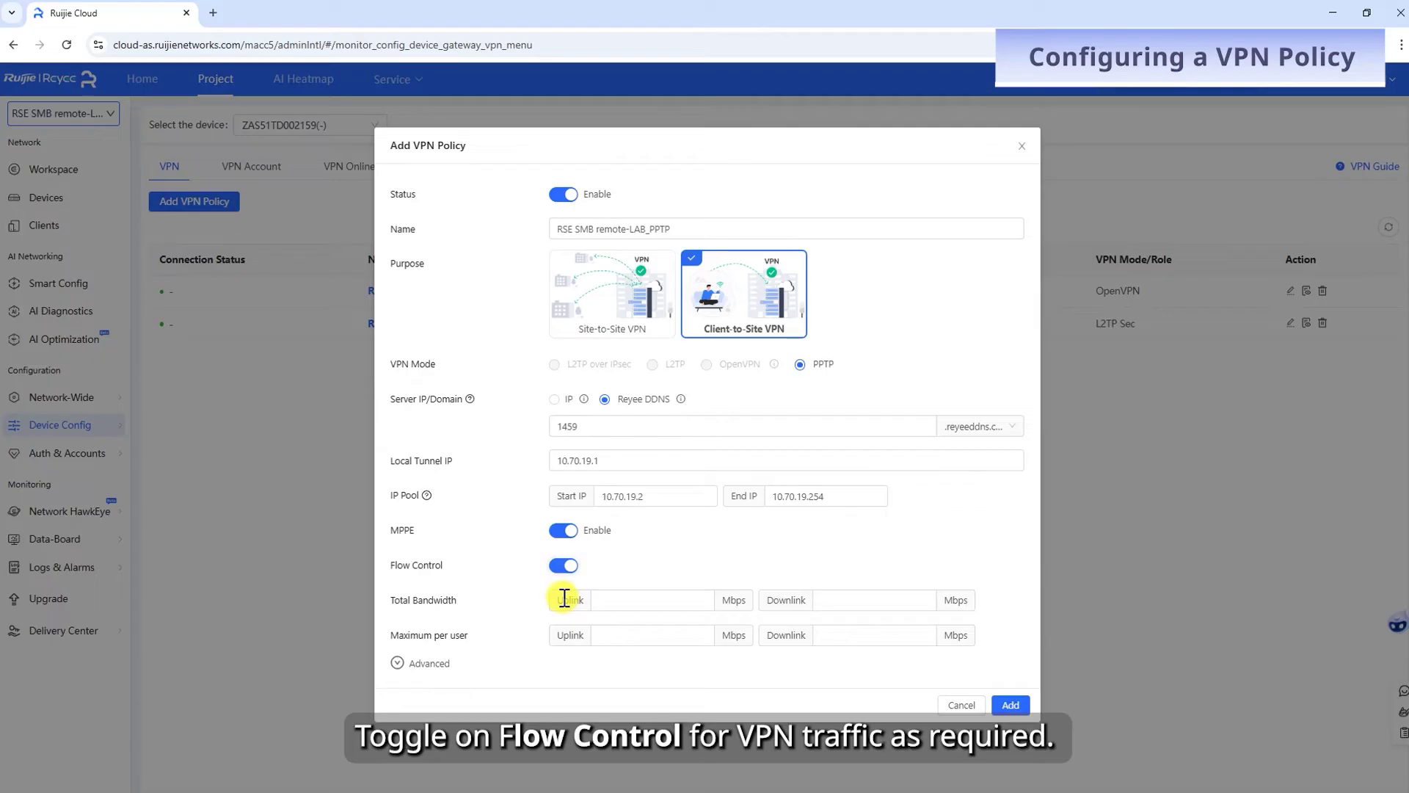
{"action": "left_click", "coordinate": [601, 597]}
{"action": "type", "text": "1000"}
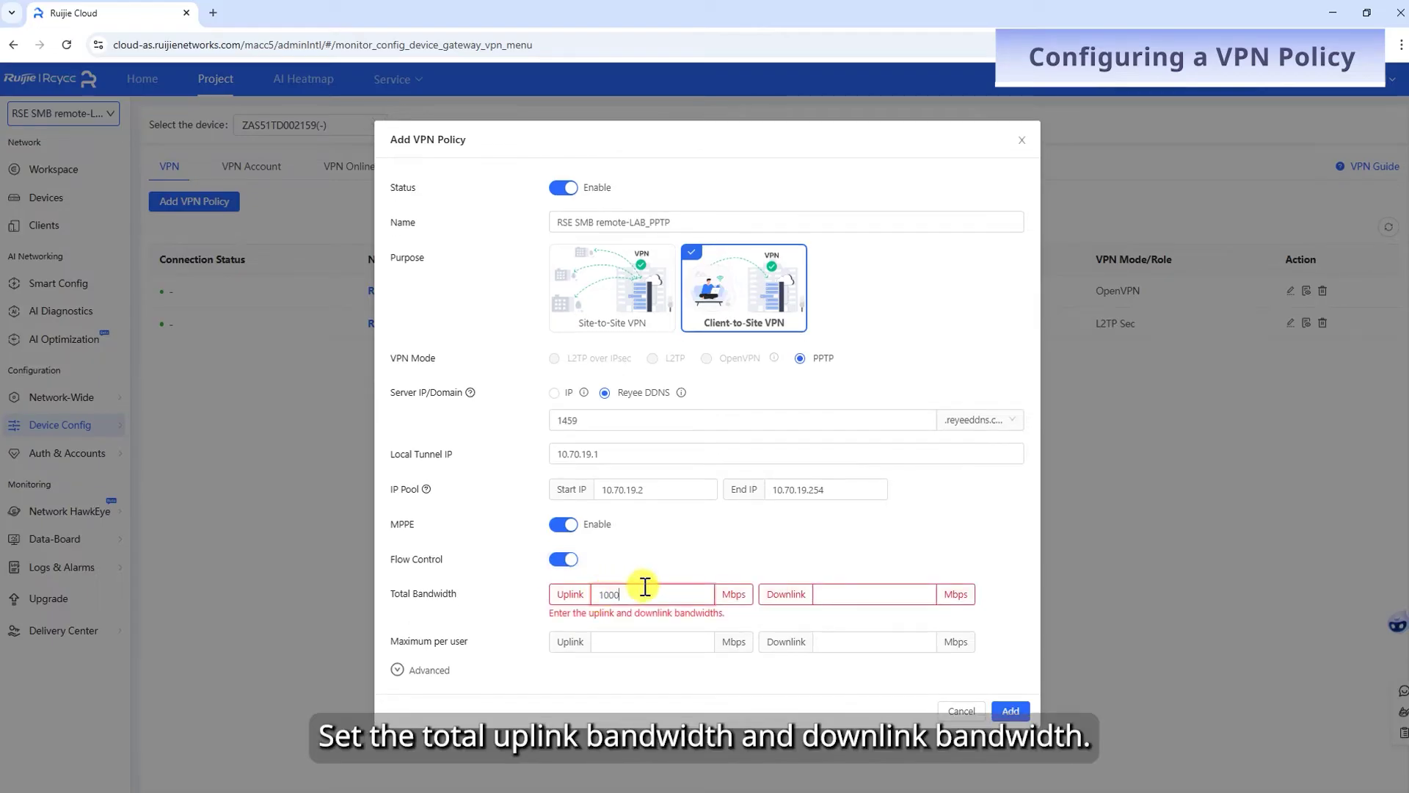
{"action": "left_click", "coordinate": [830, 594]}
{"action": "type", "text": "1000"}
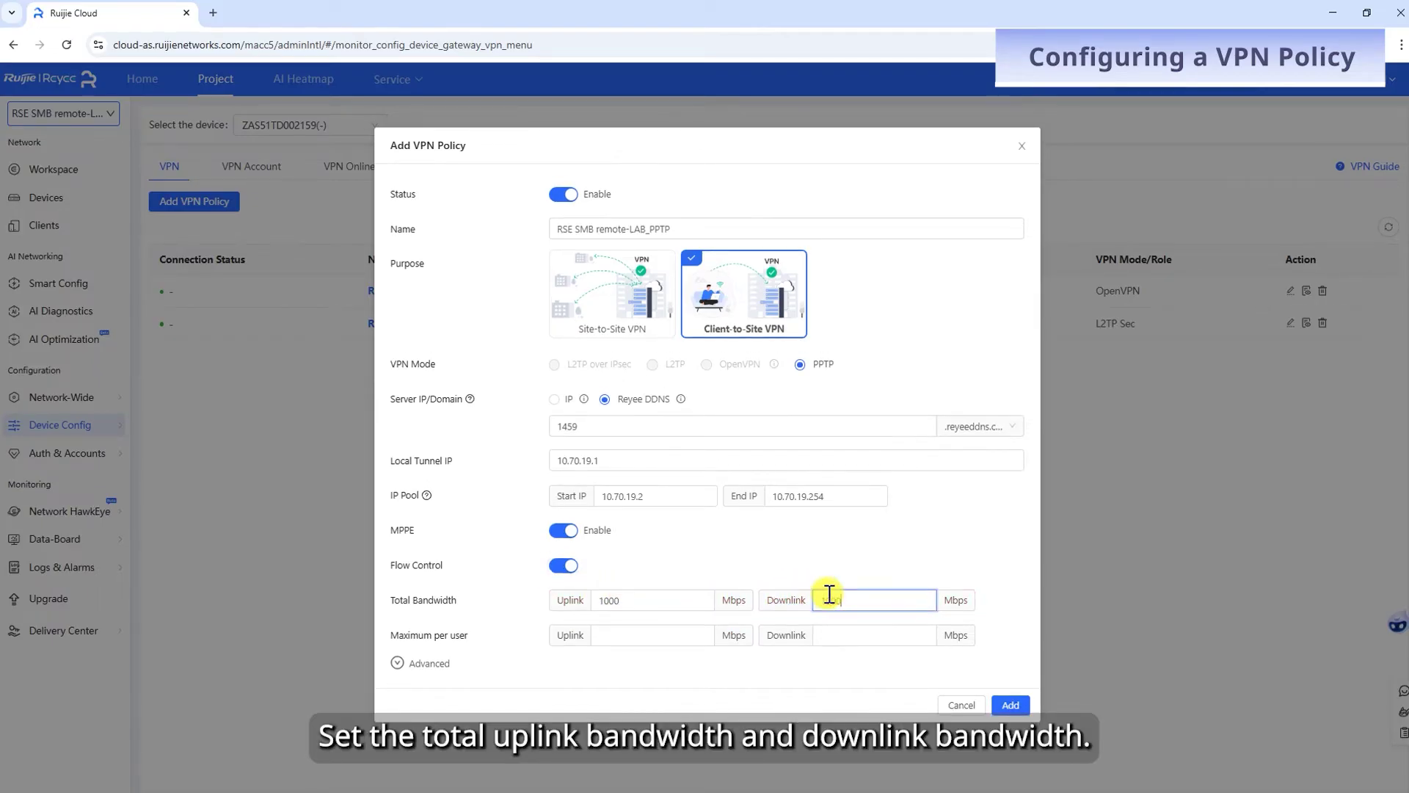
{"action": "left_click", "coordinate": [633, 636]}
{"action": "type", "text": "100"}
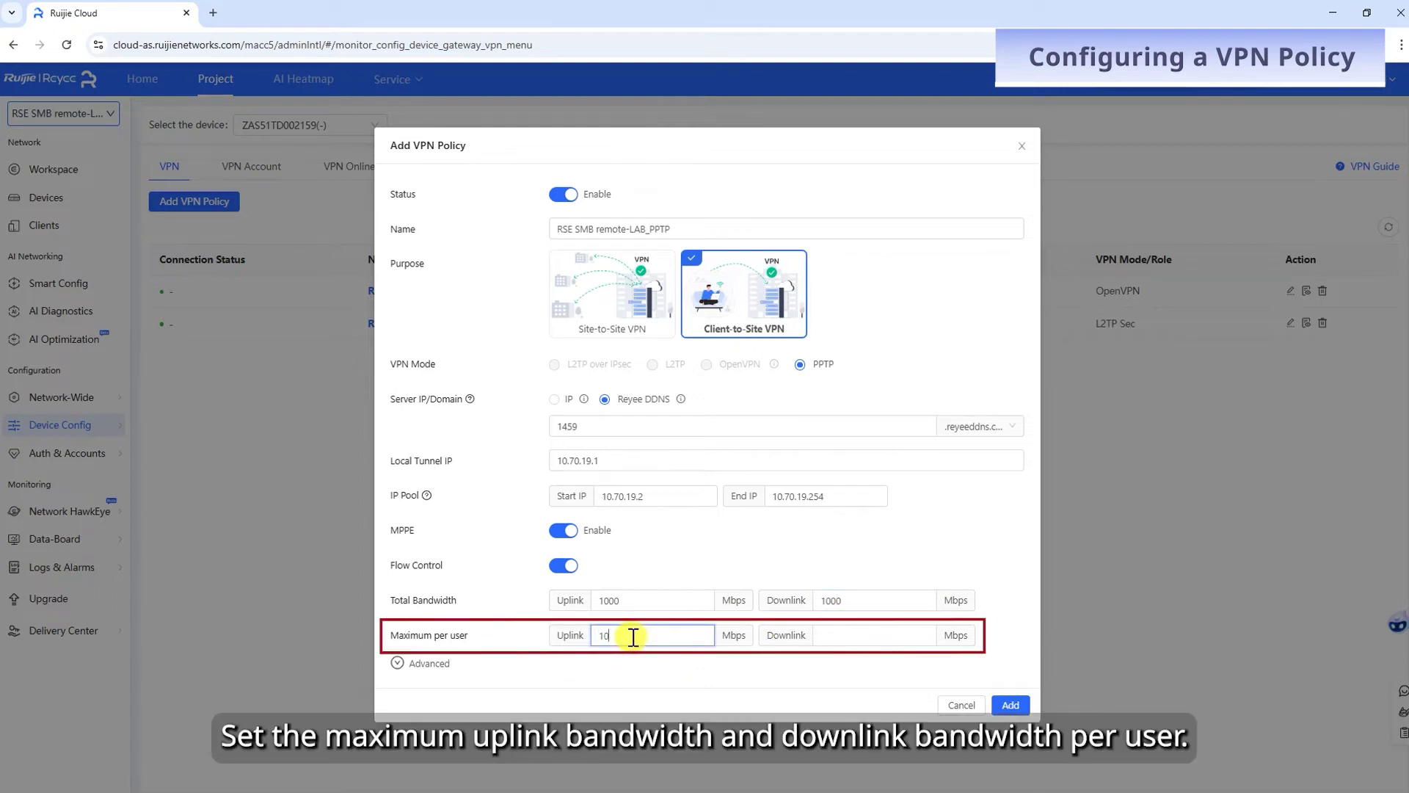
{"action": "left_click", "coordinate": [859, 636]}
{"action": "type", "text": "100"}
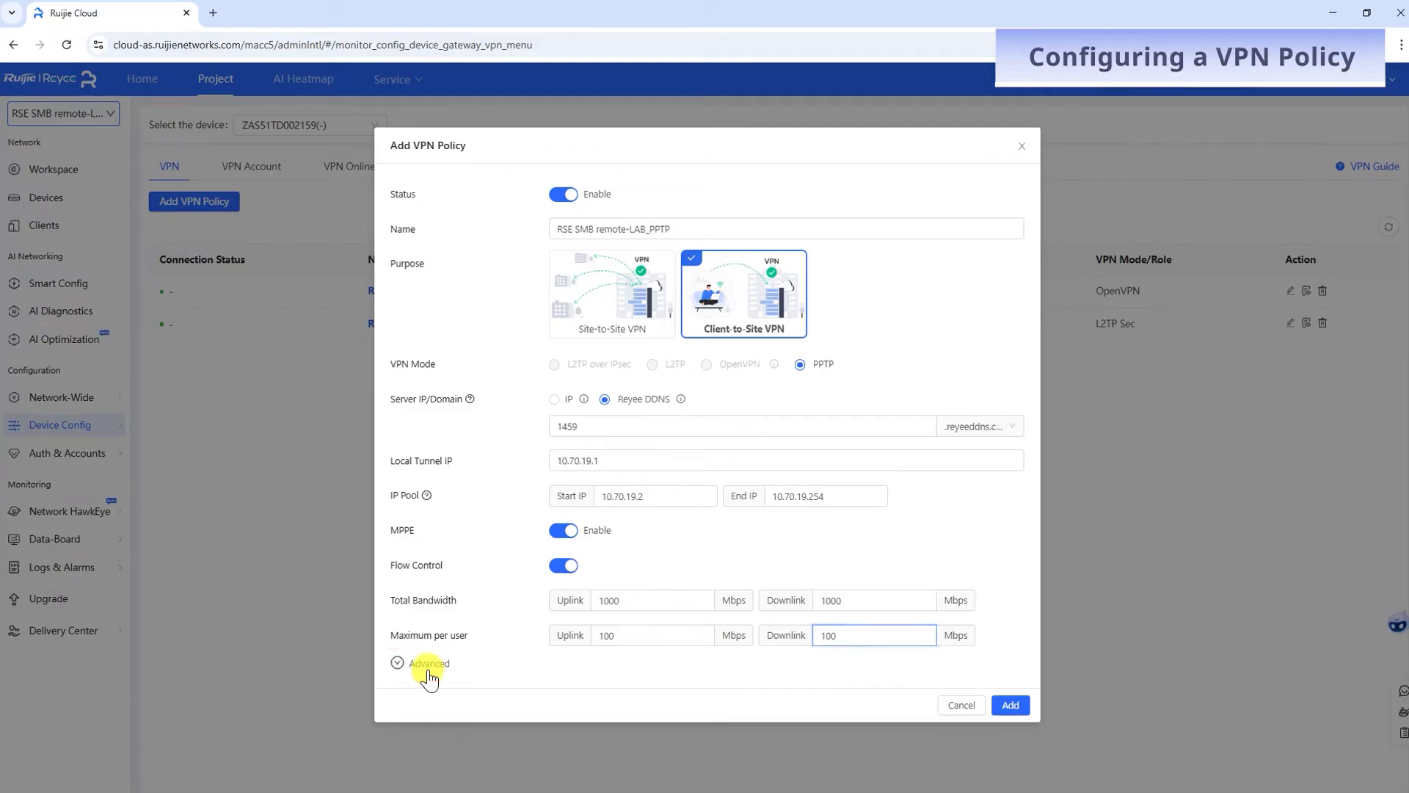
Glance at the advanced settings, then add the PPTP policy and confirm.
{"action": "left_click", "coordinate": [429, 666]}
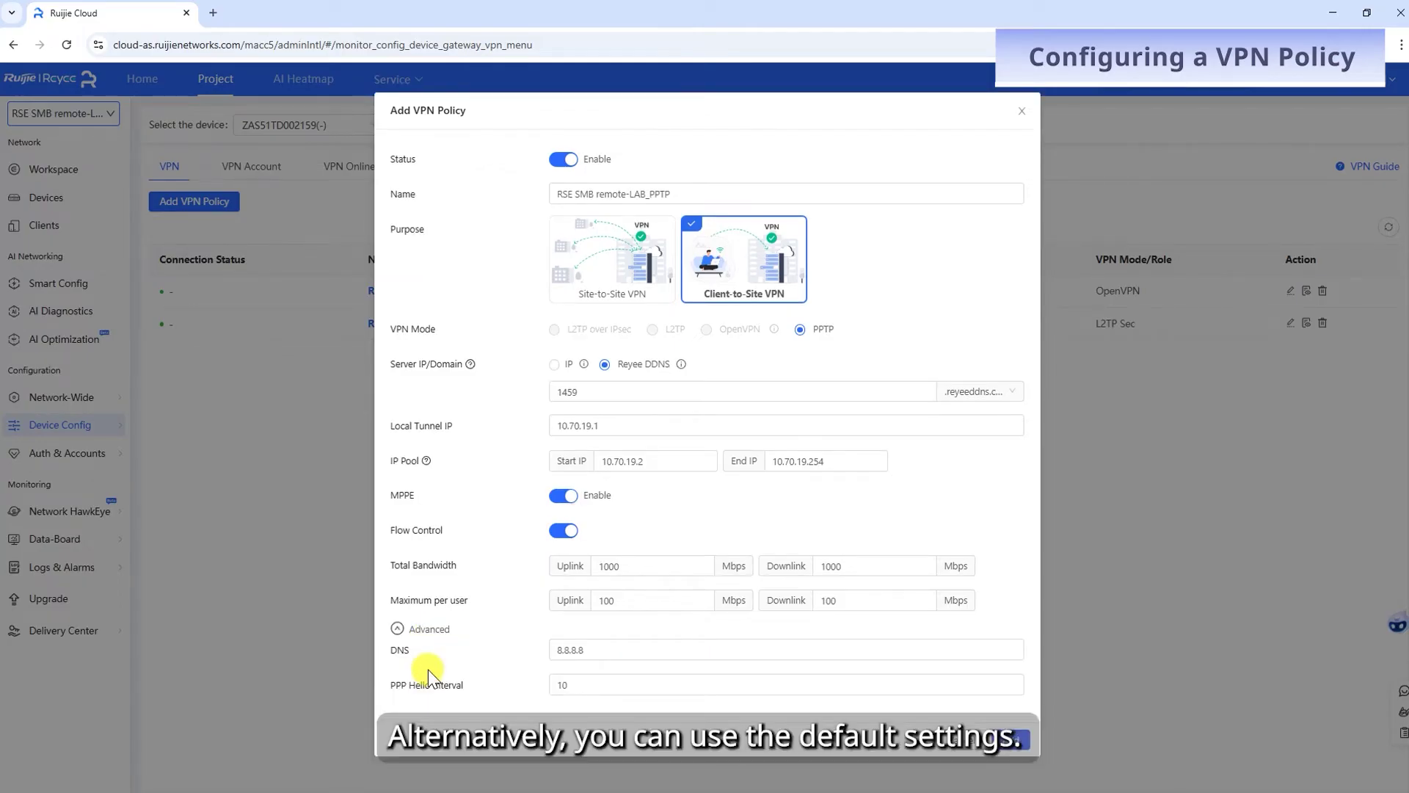
{"action": "left_click", "coordinate": [429, 633]}
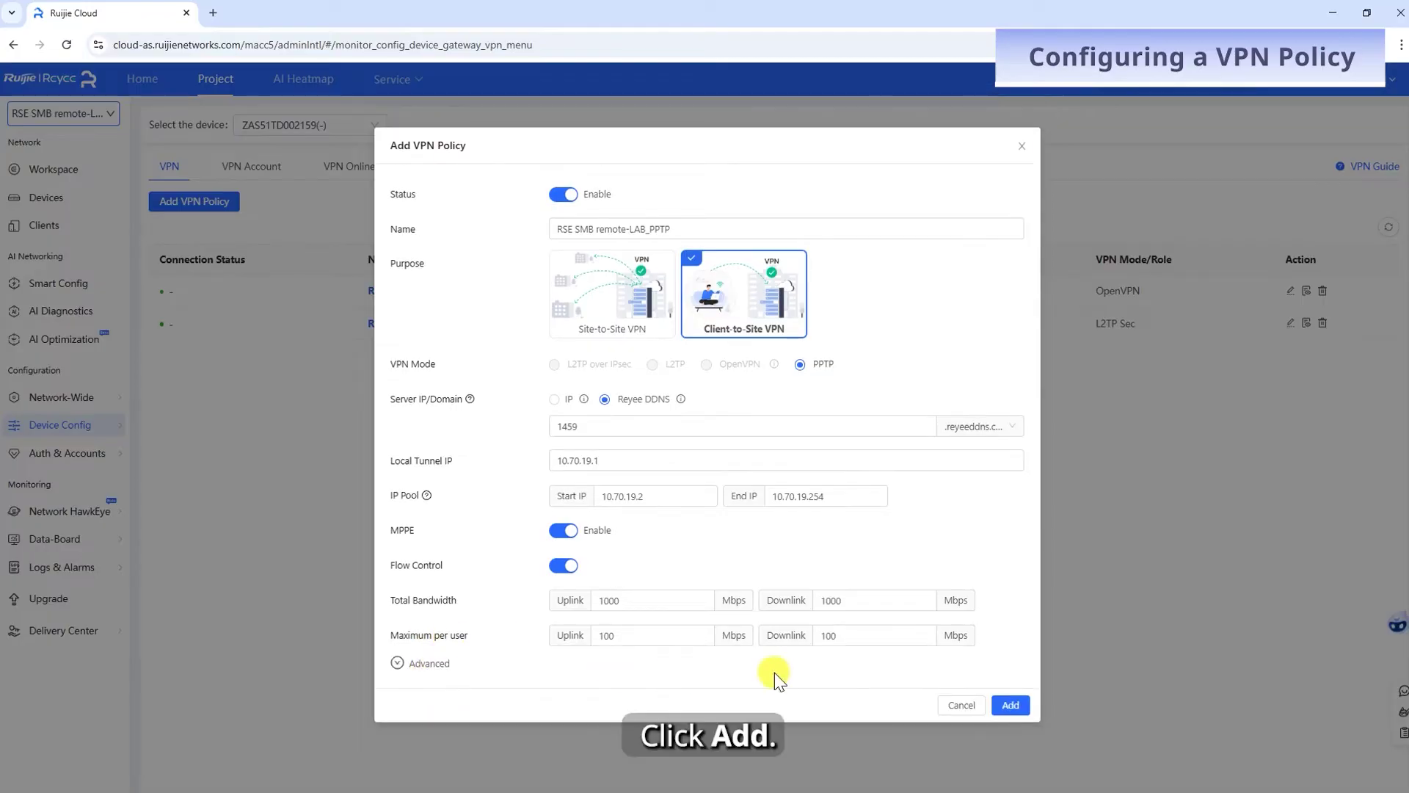
{"action": "left_click", "coordinate": [1011, 705]}
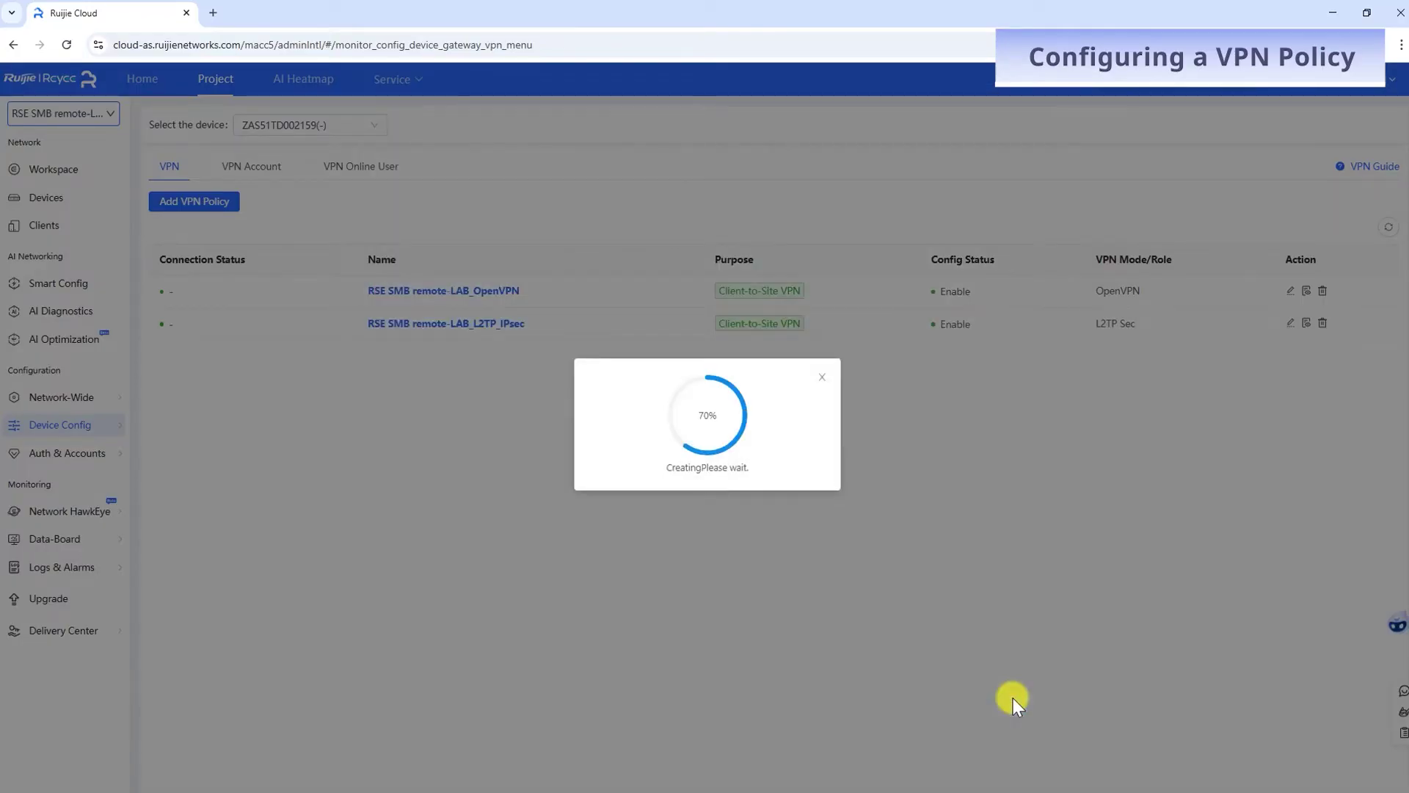
{"action": "left_click", "coordinate": [706, 490]}
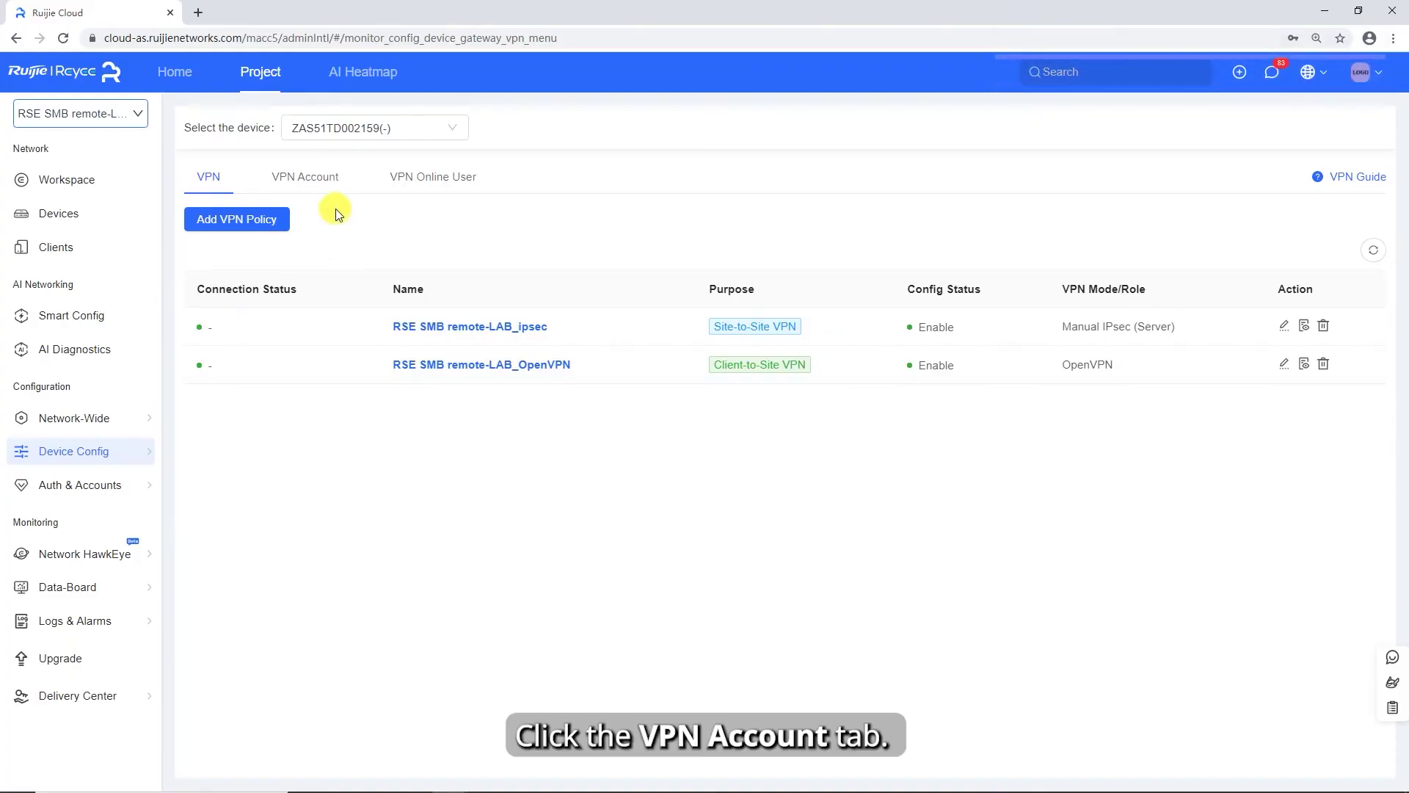
On the VPN Account tab, add account user1 with the account password.
{"action": "left_click", "coordinate": [315, 179]}
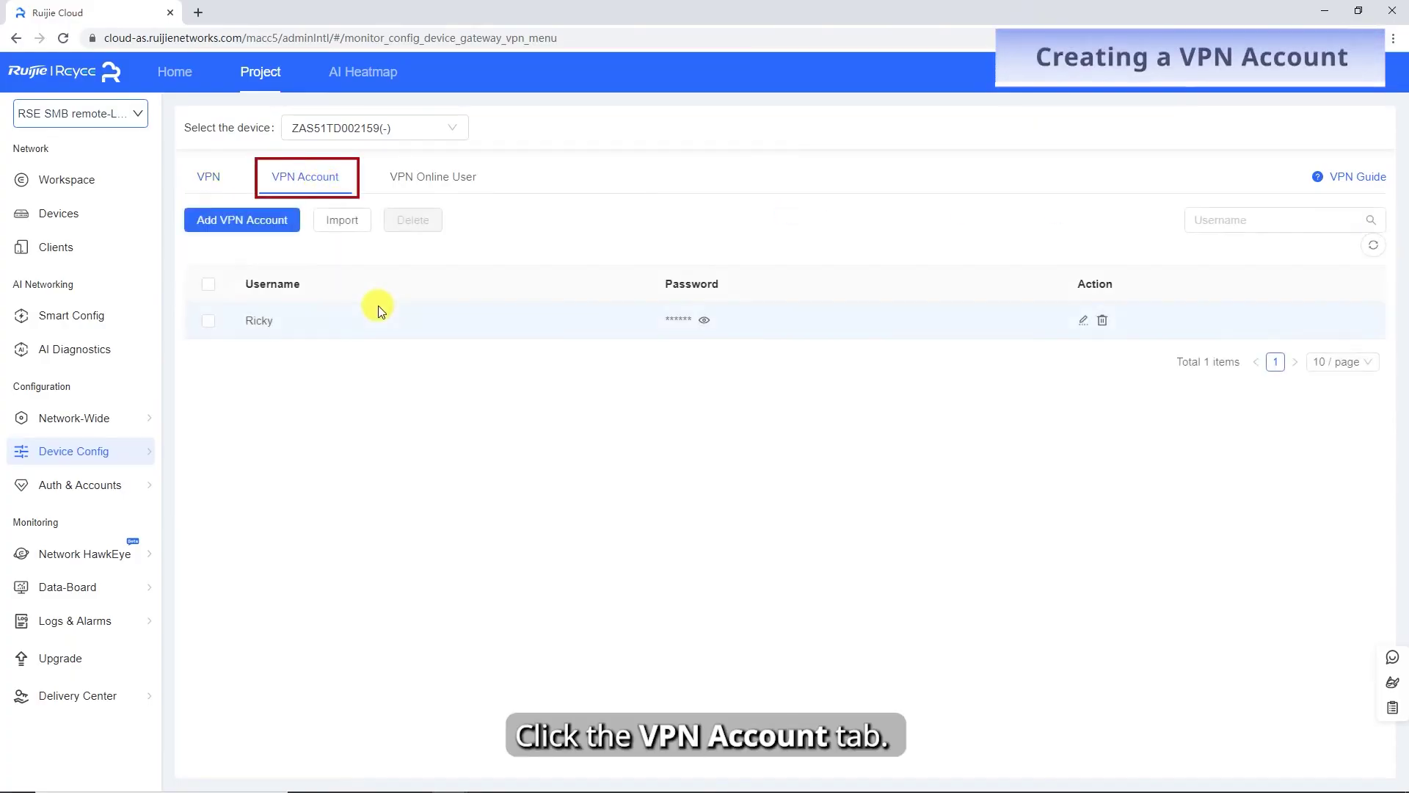
{"action": "left_click", "coordinate": [236, 214]}
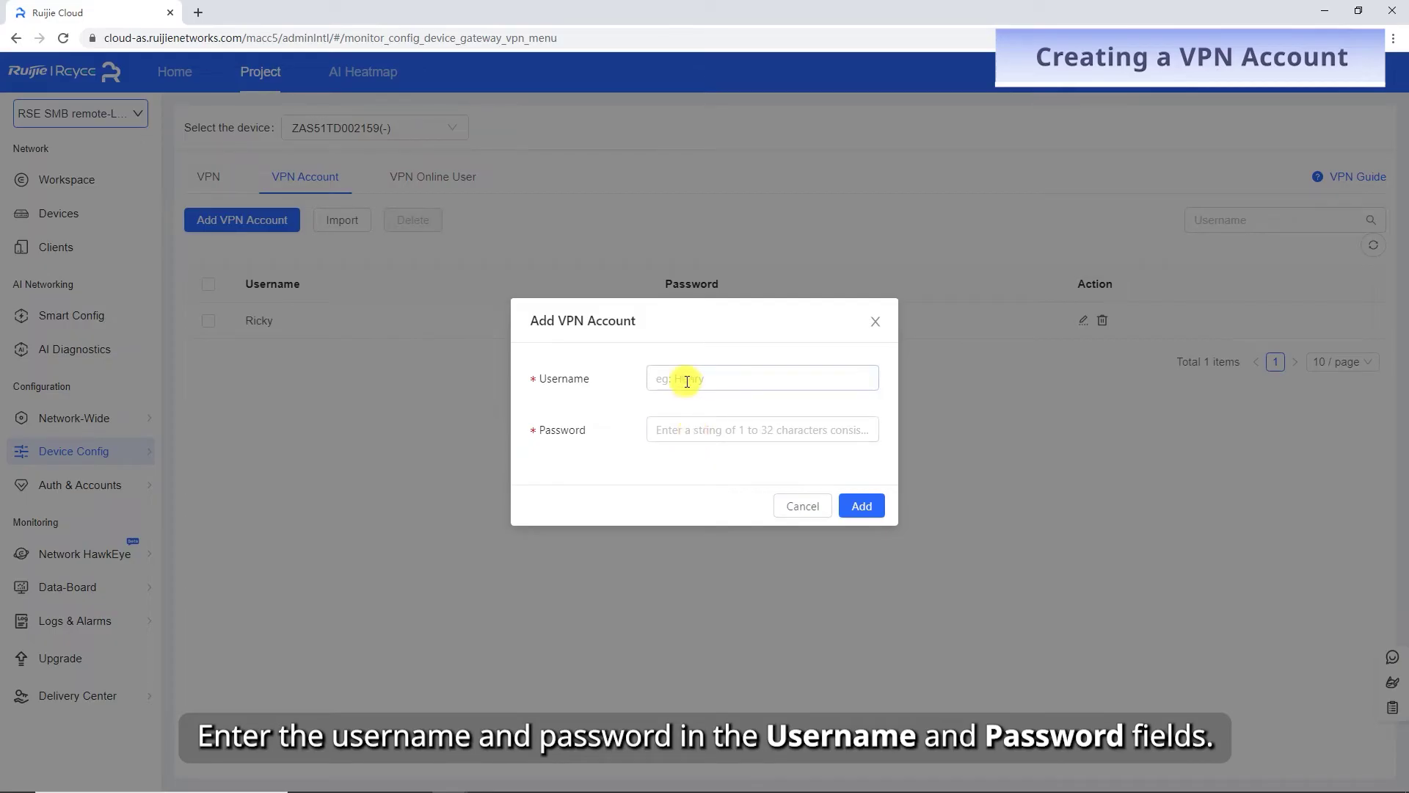
{"action": "left_click", "coordinate": [687, 380]}
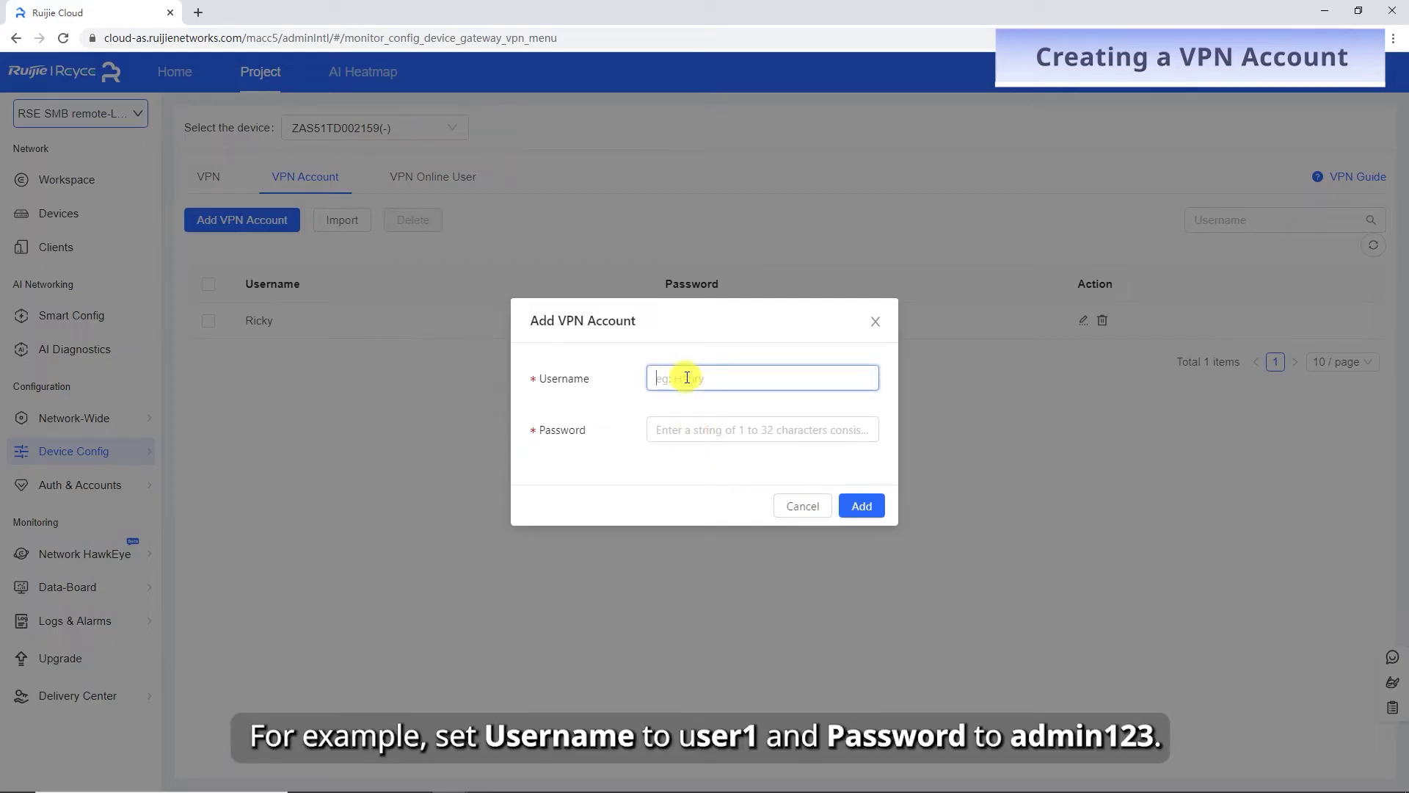
{"action": "key", "text": "Tab"}
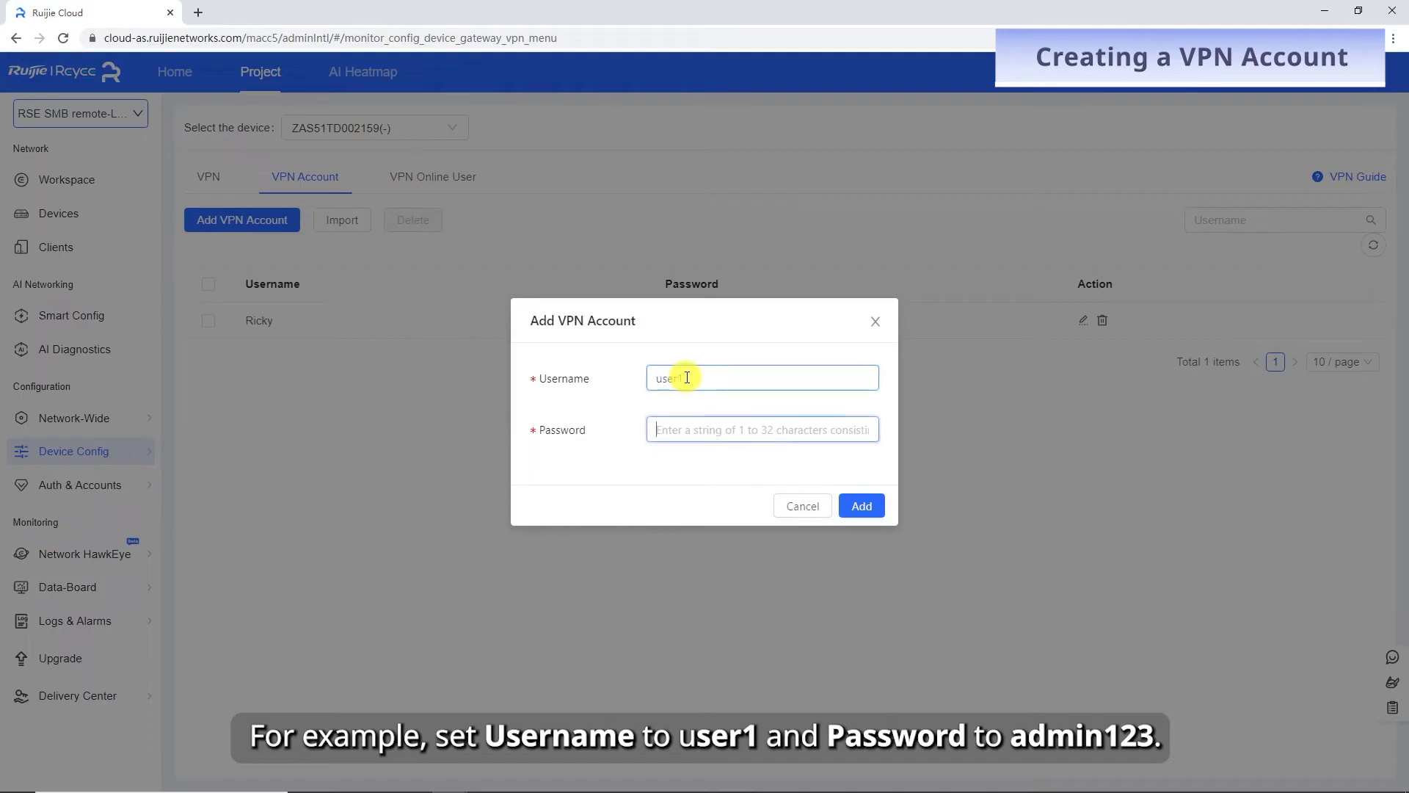
{"action": "type", "text": "admin123"}
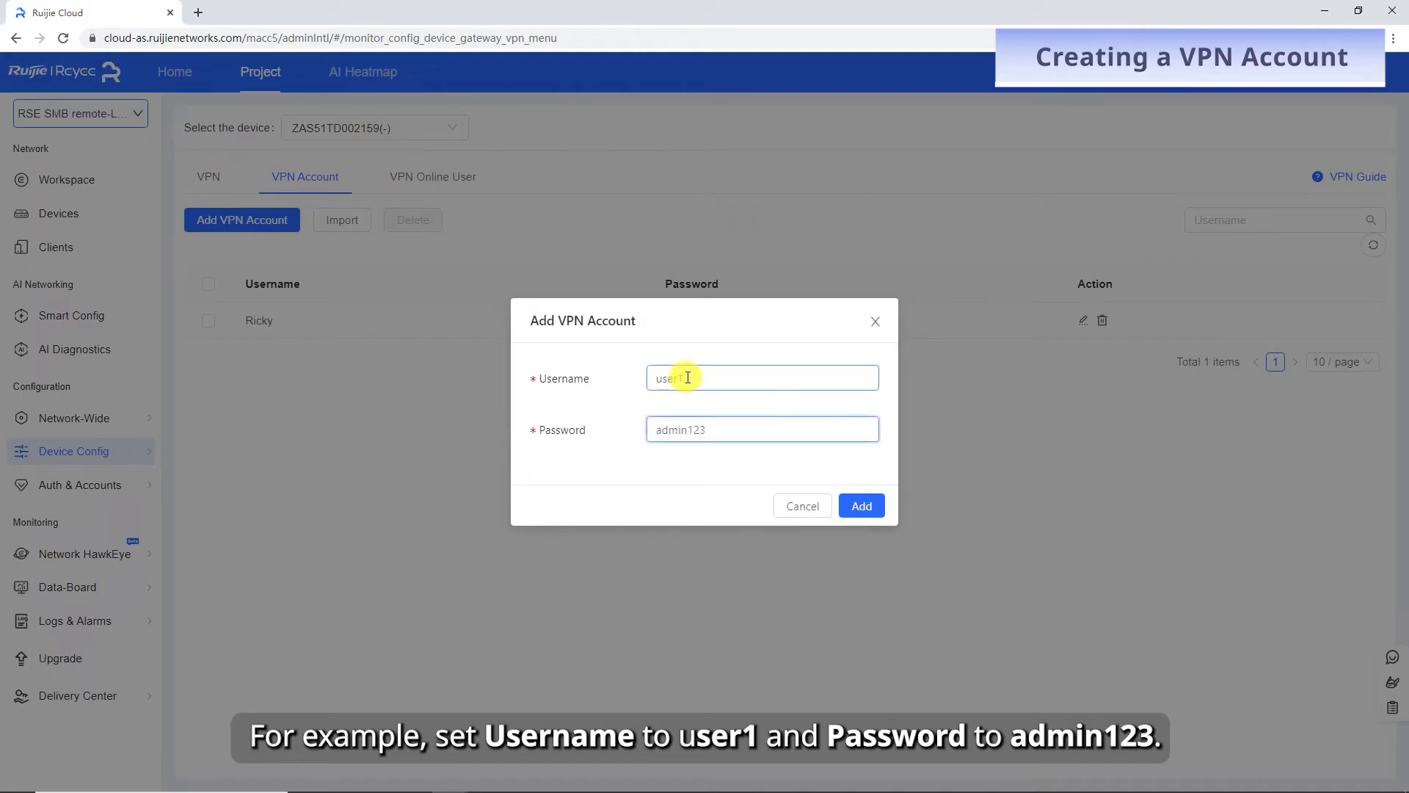
{"action": "left_click", "coordinate": [860, 505]}
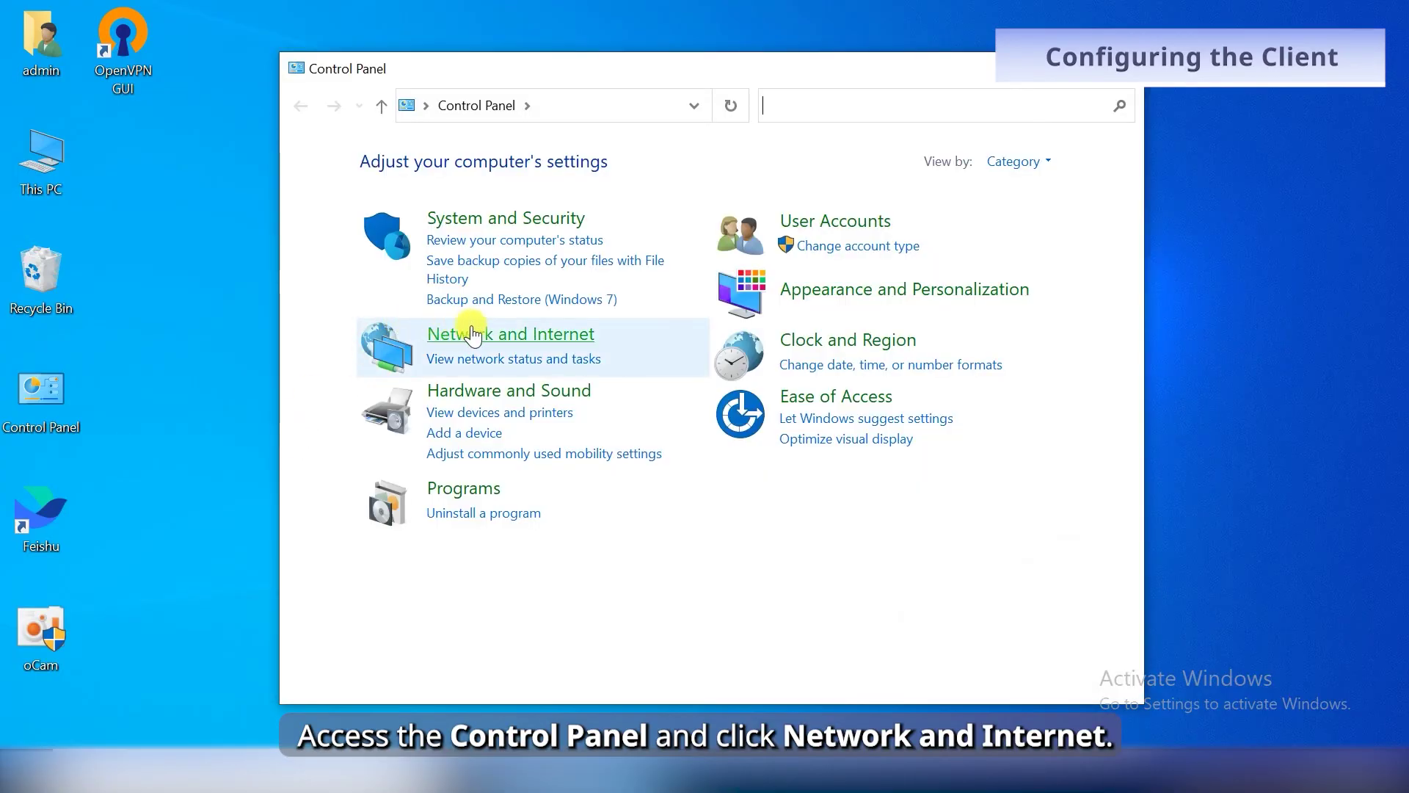
Go to Network and Internet > Network and Sharing Center > Set up a new connection or network.
{"action": "left_click", "coordinate": [473, 335]}
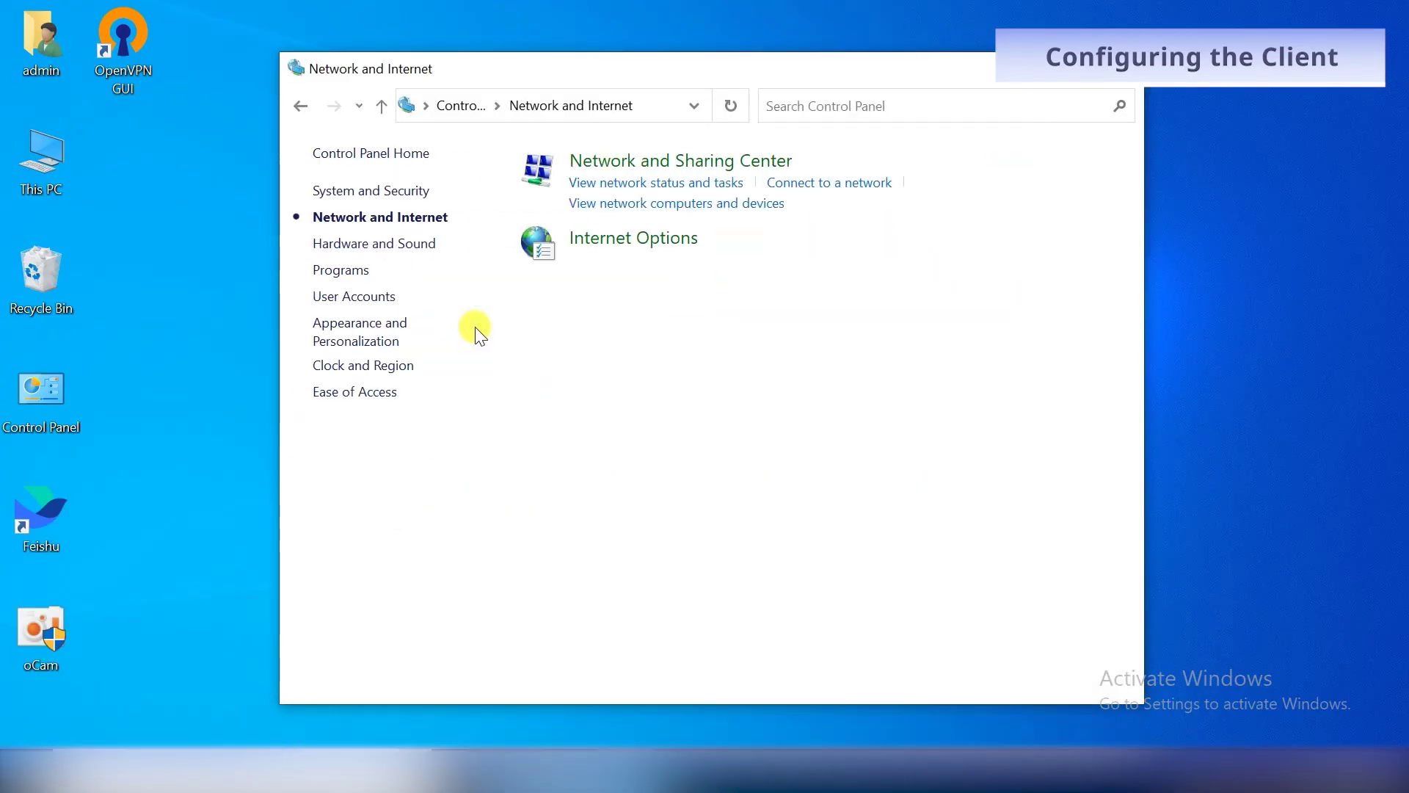
{"action": "left_click", "coordinate": [750, 175]}
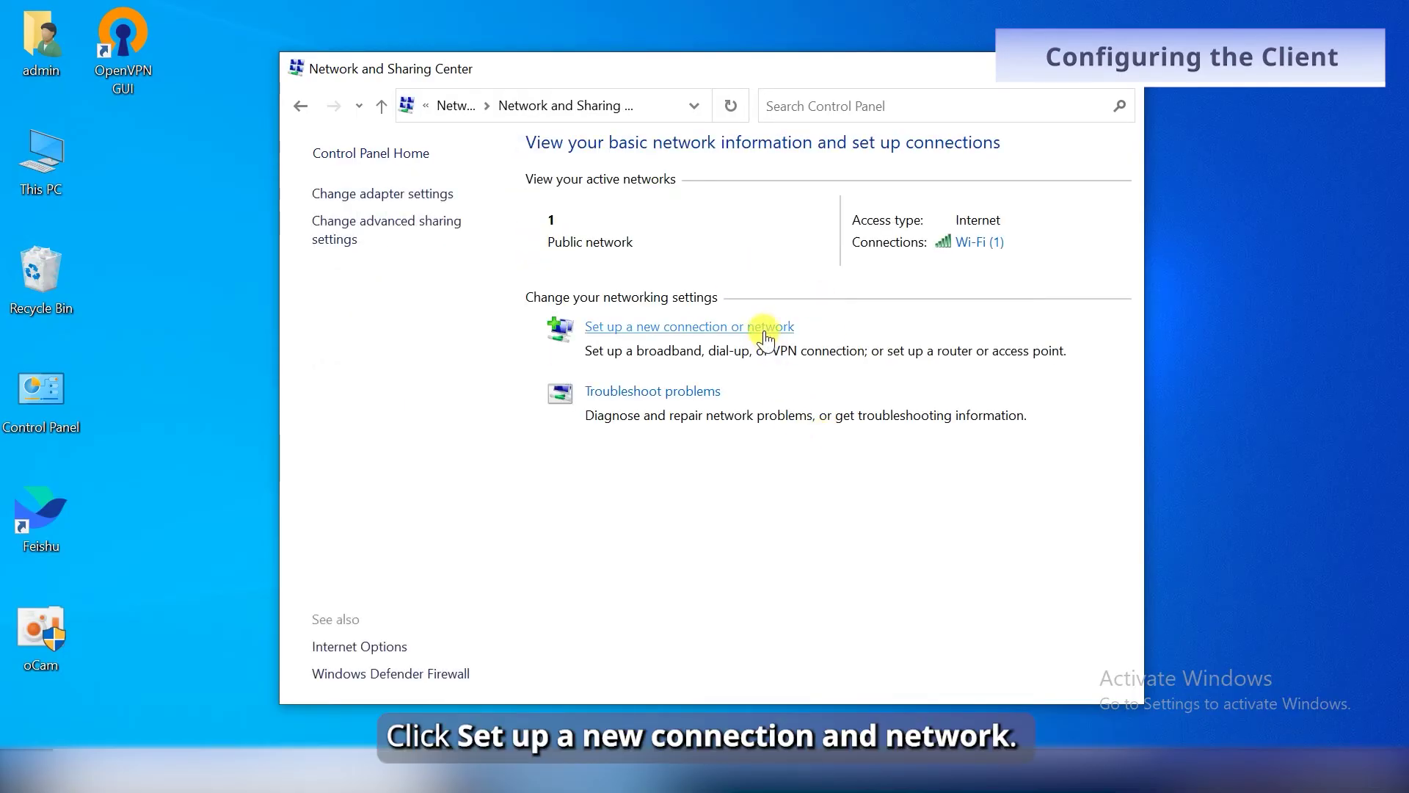
{"action": "left_click", "coordinate": [764, 328]}
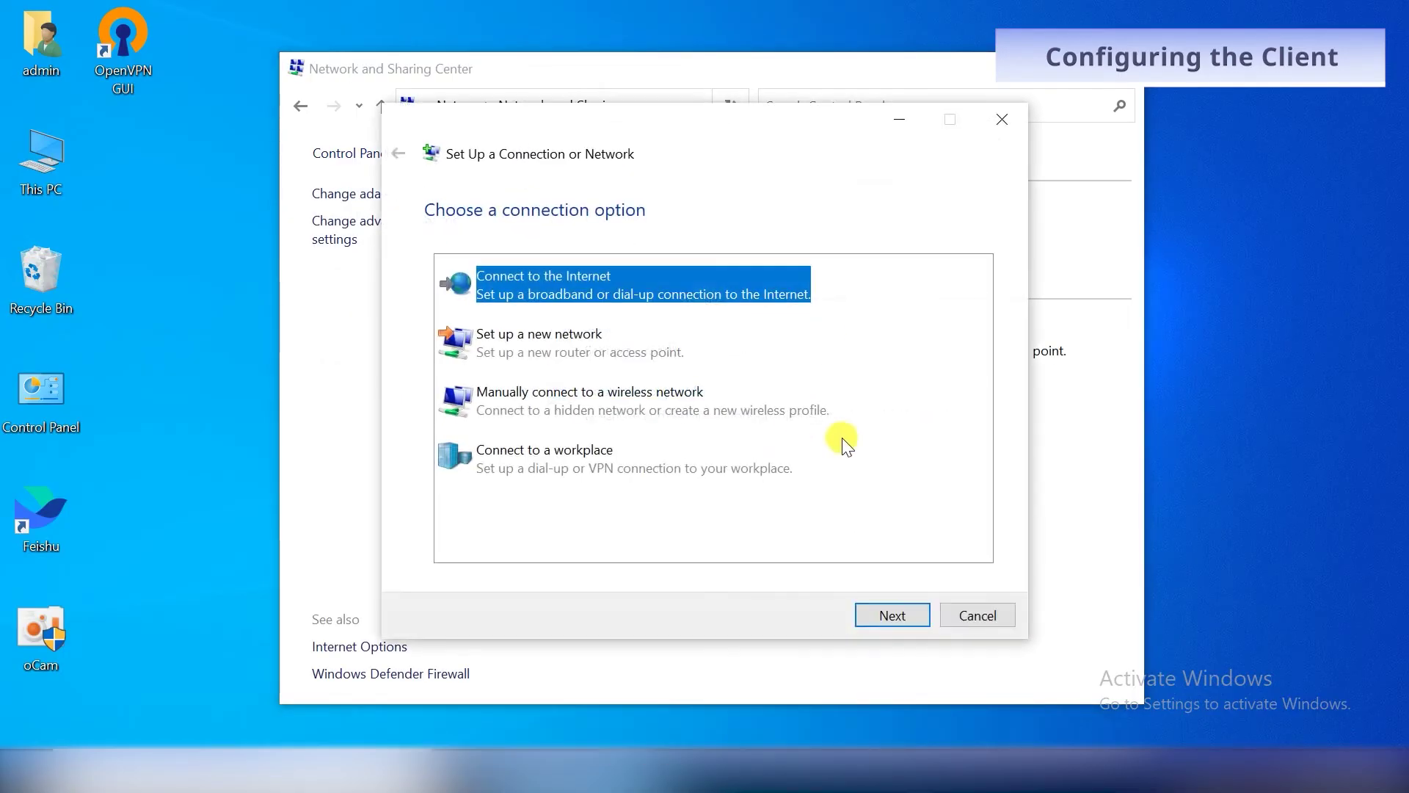
Create a workplace VPN connection to 10.52.49.40 named PPTP Connection.
{"action": "left_click", "coordinate": [547, 456]}
{"action": "left_click", "coordinate": [894, 615]}
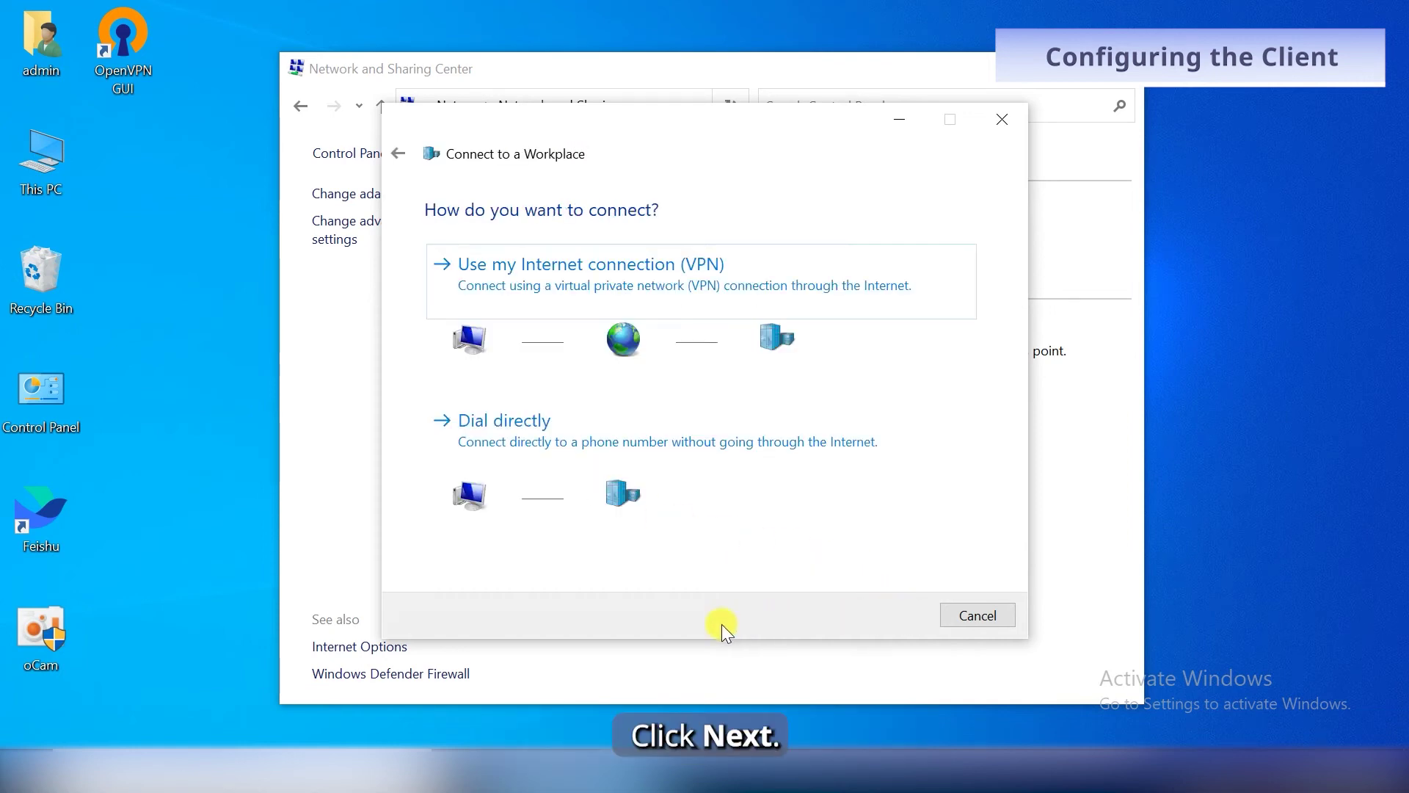
{"action": "left_click", "coordinate": [668, 283]}
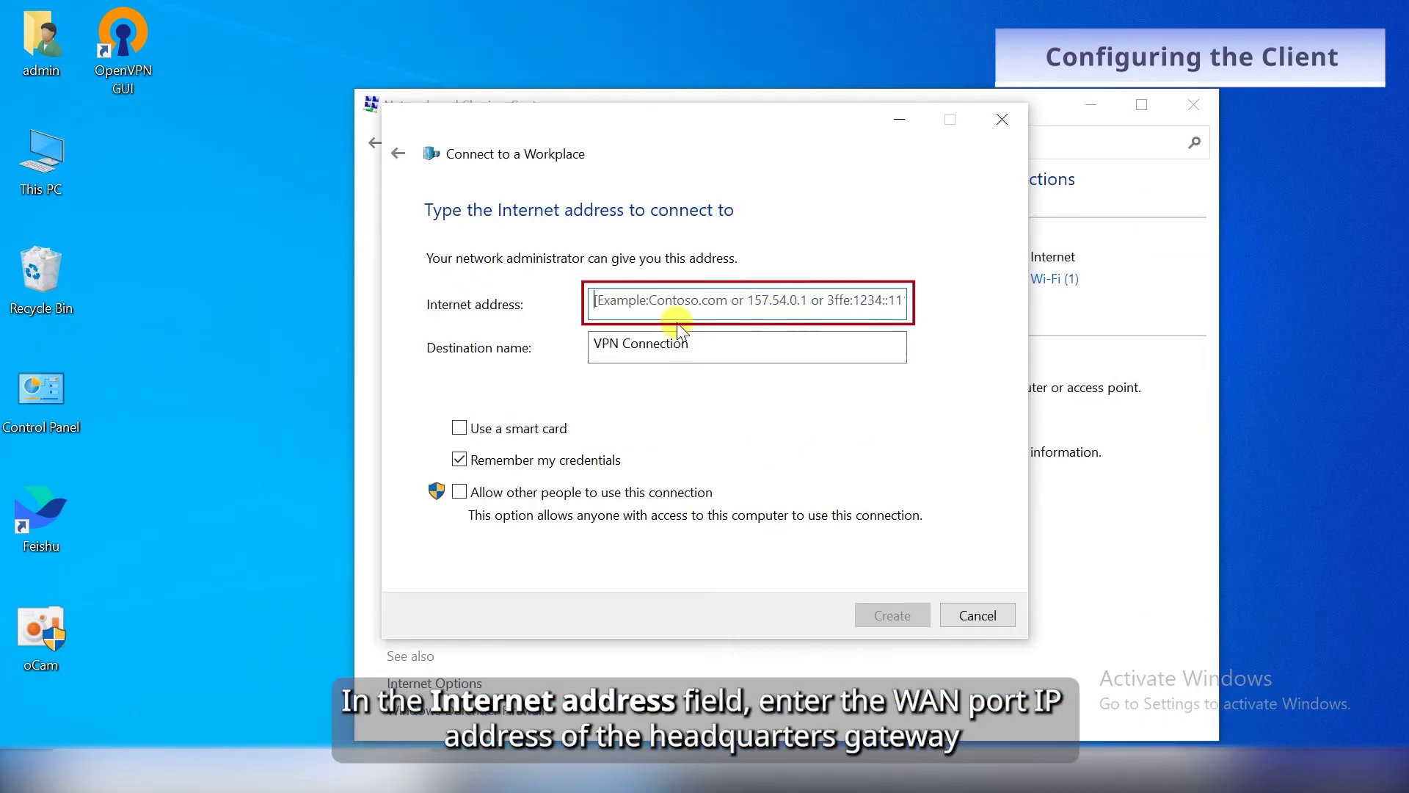
{"action": "type", "text": "10.52.49.40"}
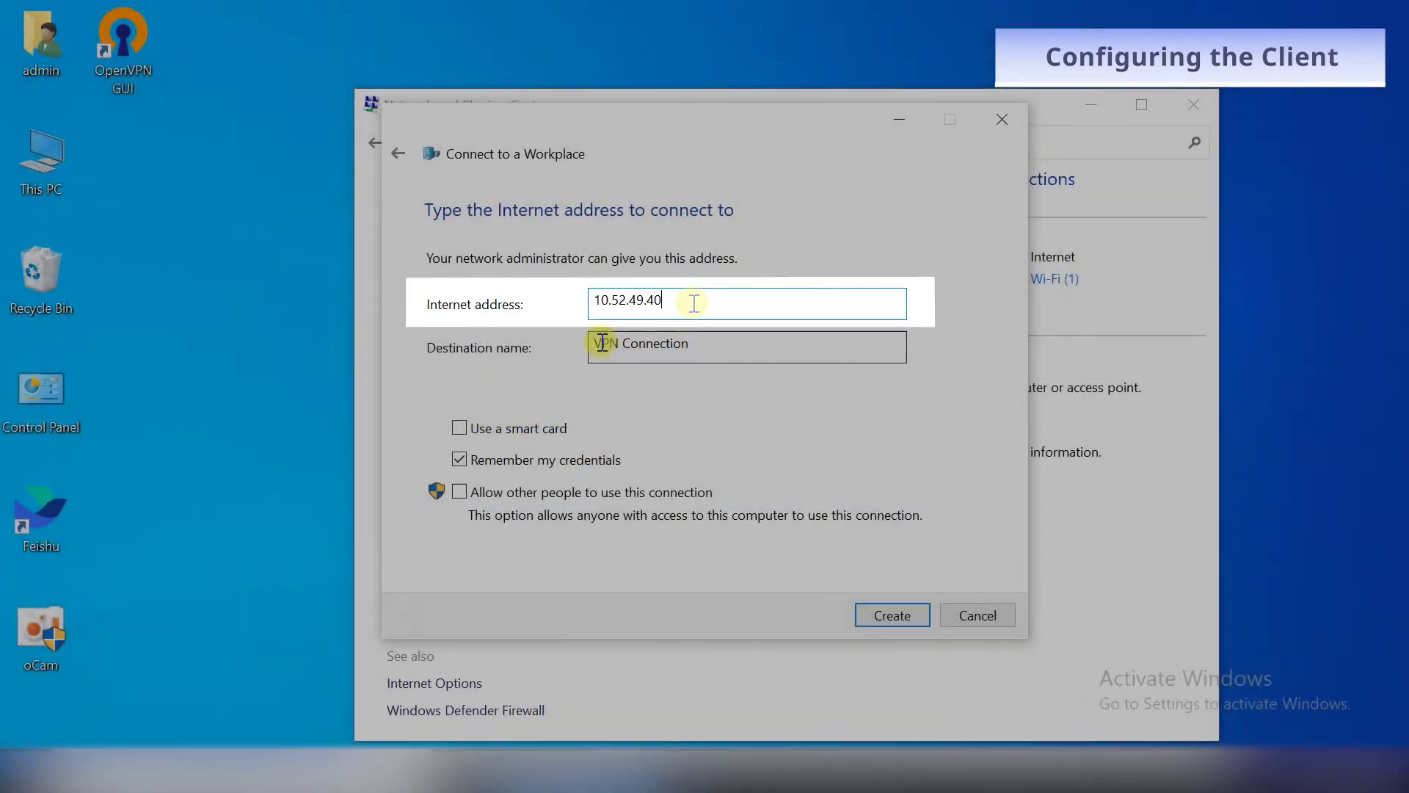
{"action": "double_click", "coordinate": [606, 343]}
{"action": "type", "text": "PP"}
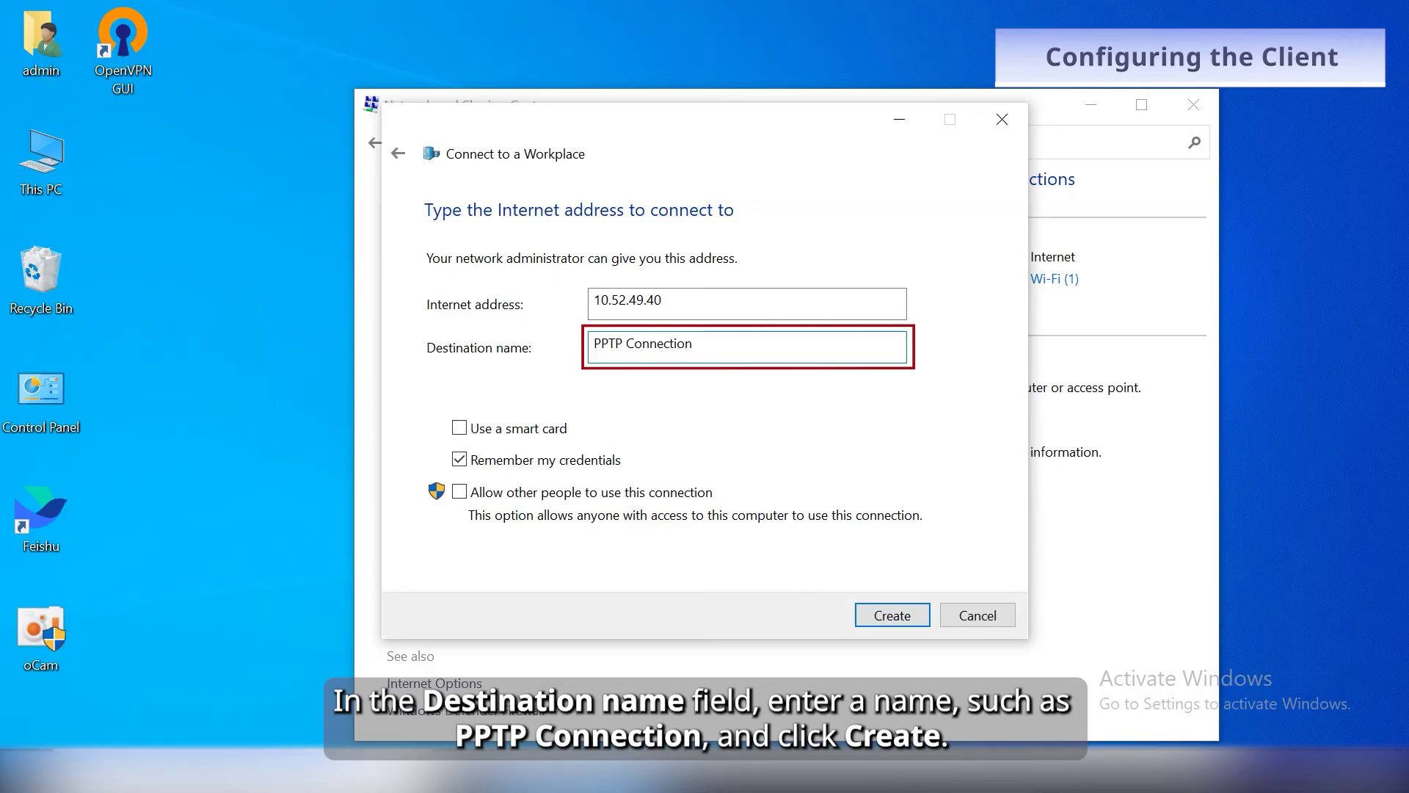
{"action": "type", "text": "TP"}
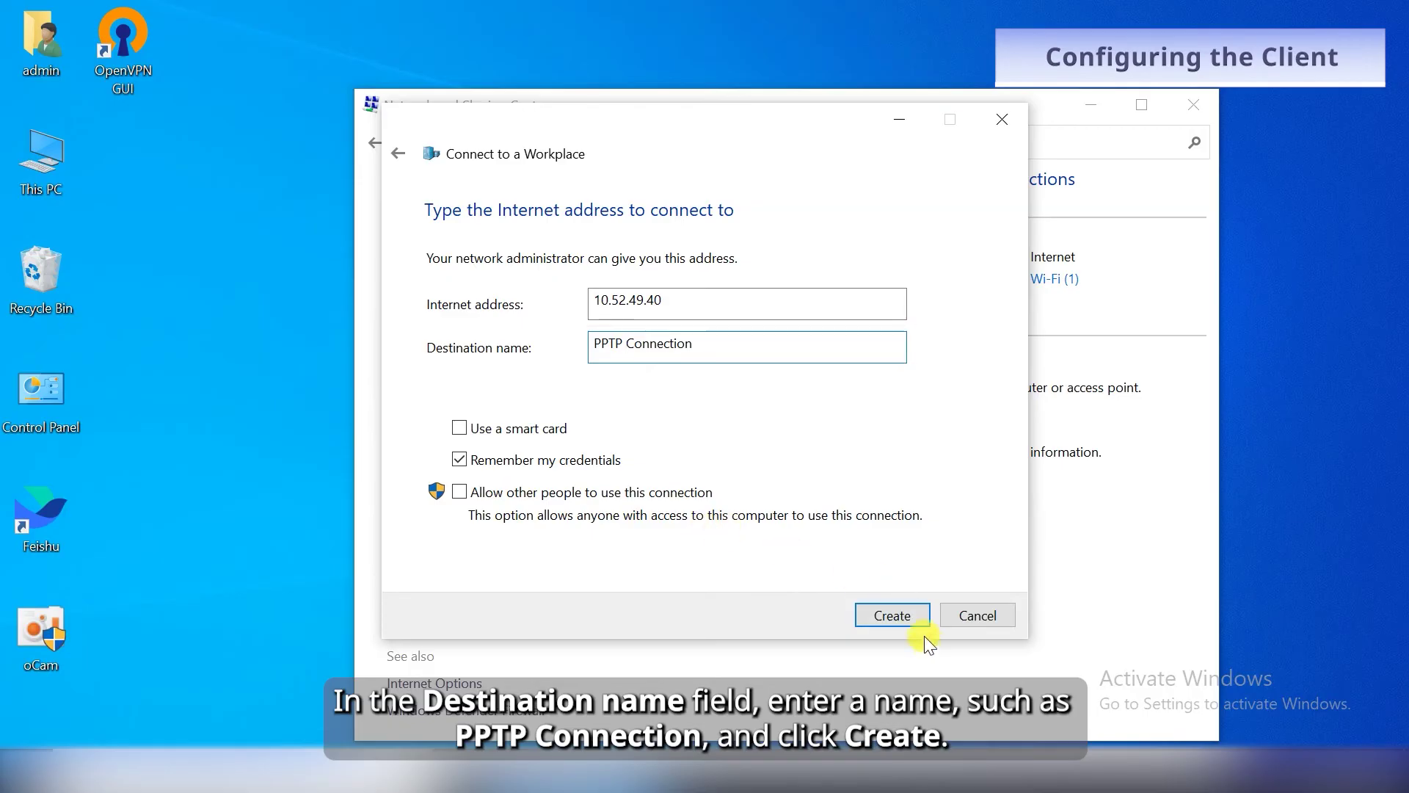
{"action": "left_click", "coordinate": [902, 615]}
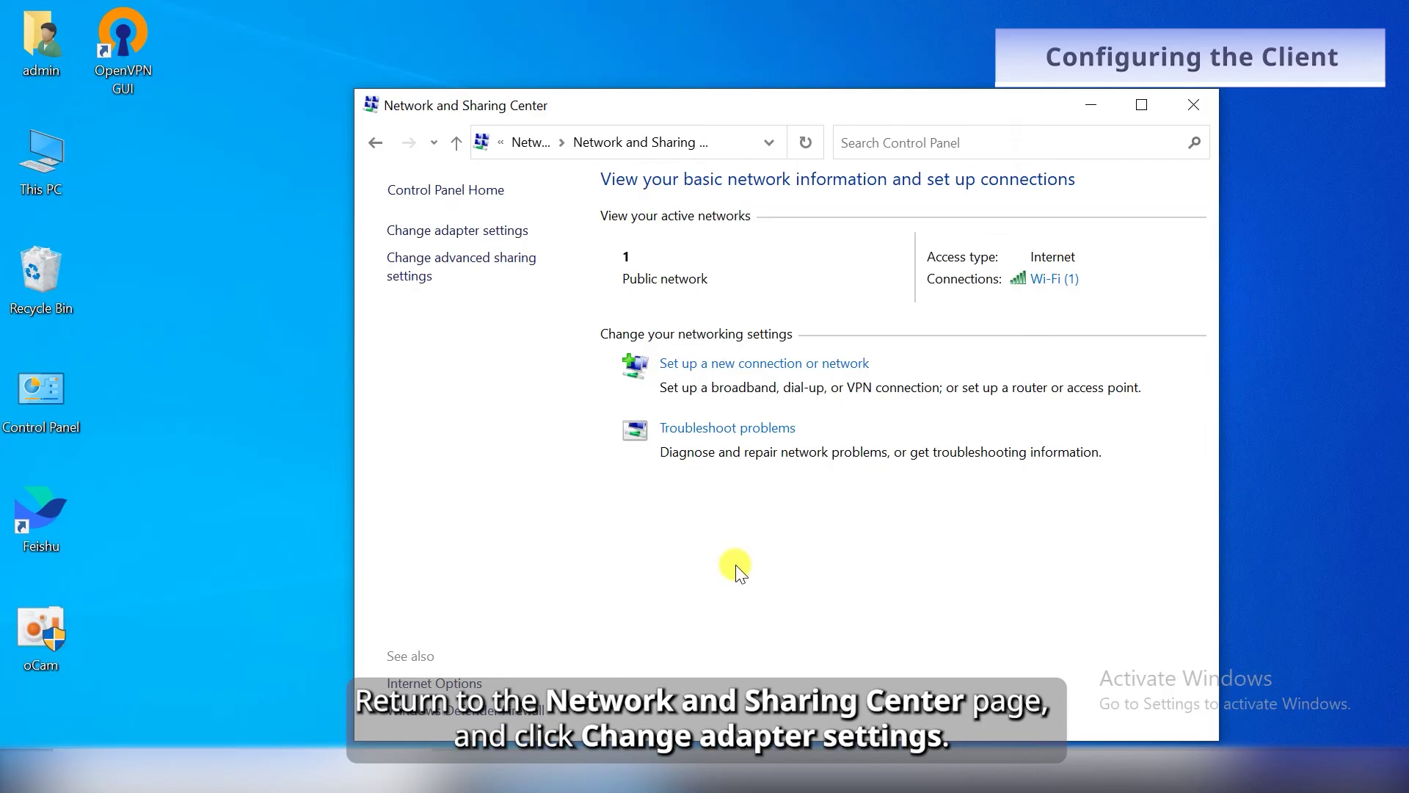
Set the PPTP Connection's VPN type to Point to Point Tunneling Protocol with optional encryption.
{"action": "left_click", "coordinate": [492, 230]}
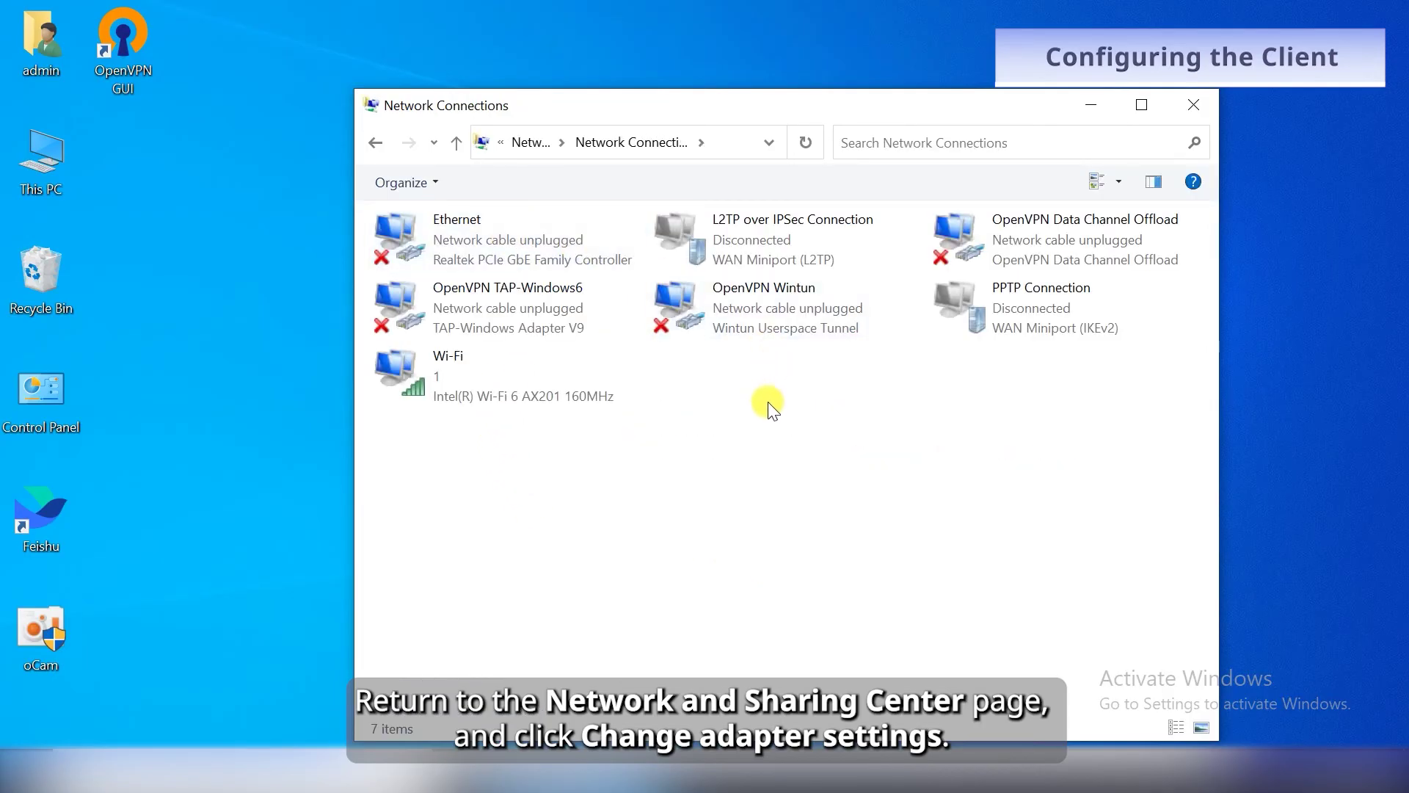
{"action": "right_click", "coordinate": [997, 316]}
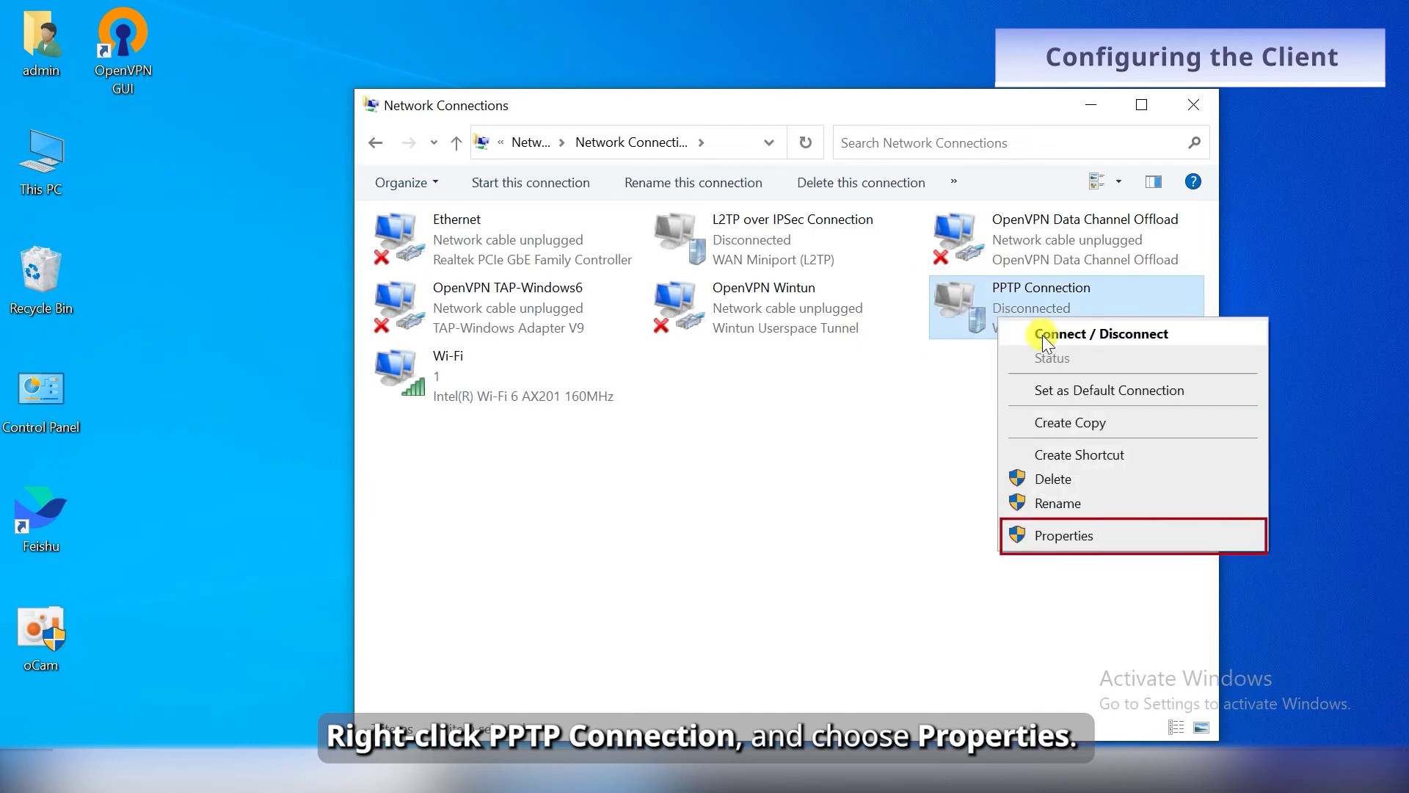
{"action": "left_click", "coordinate": [1060, 529]}
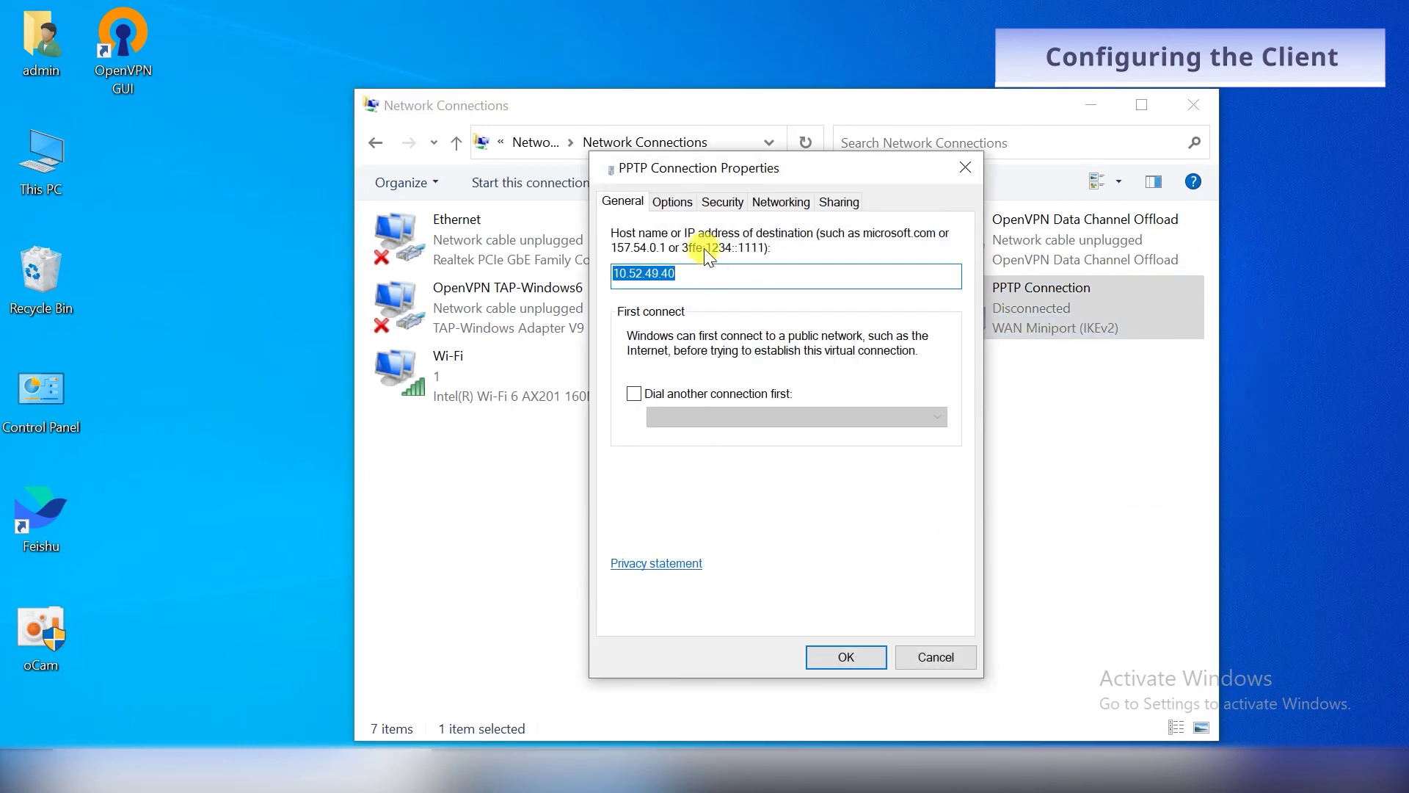
{"action": "left_click", "coordinate": [736, 203]}
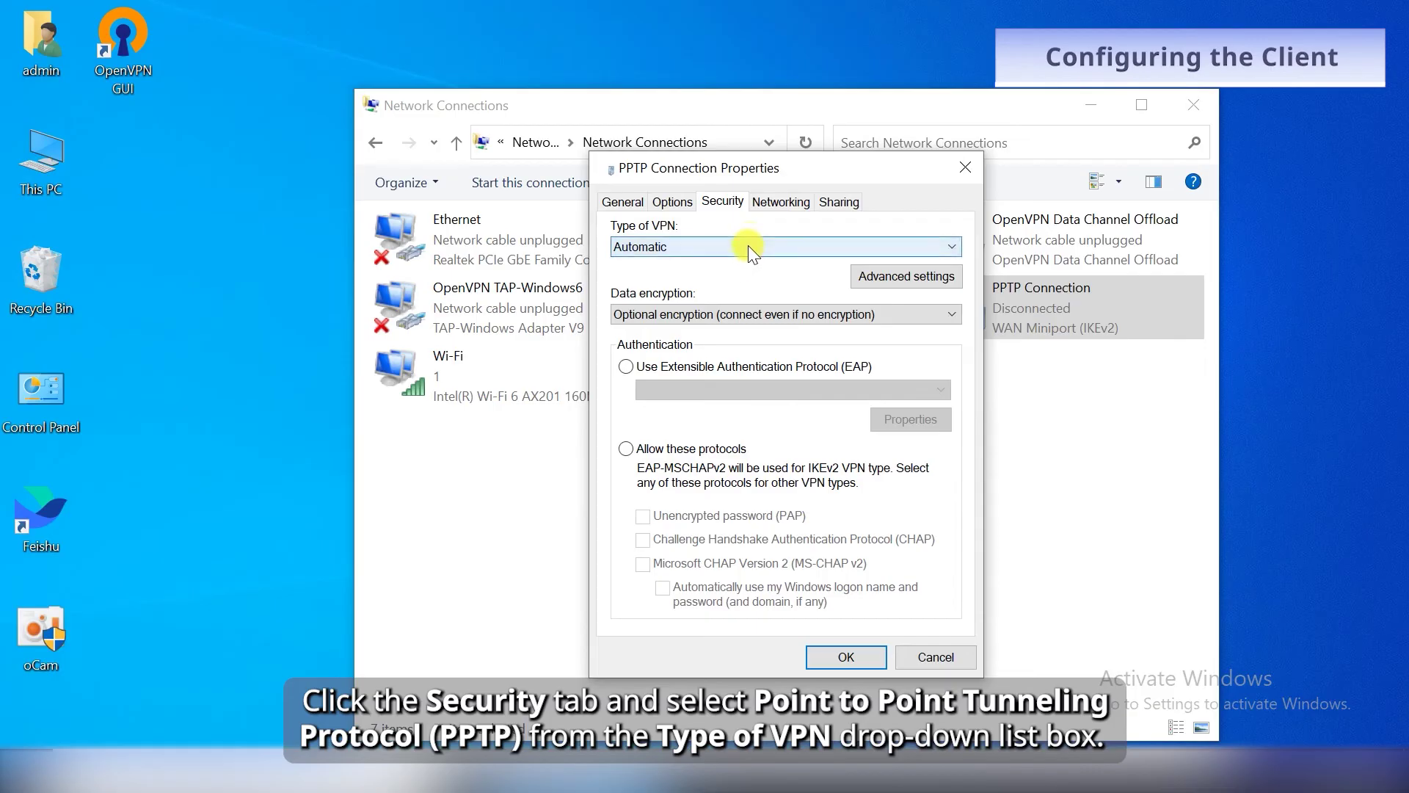
{"action": "left_click", "coordinate": [747, 246]}
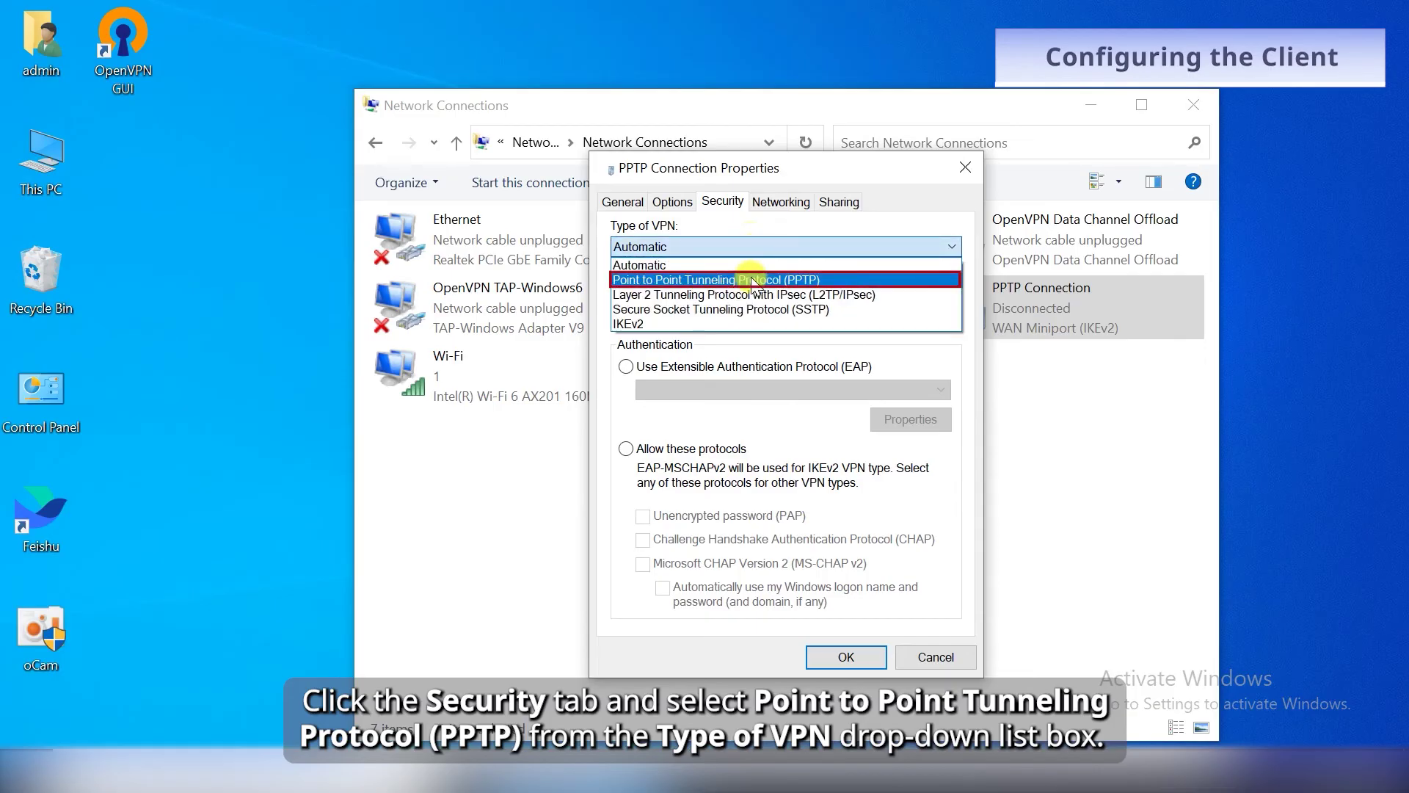
{"action": "left_click", "coordinate": [752, 279]}
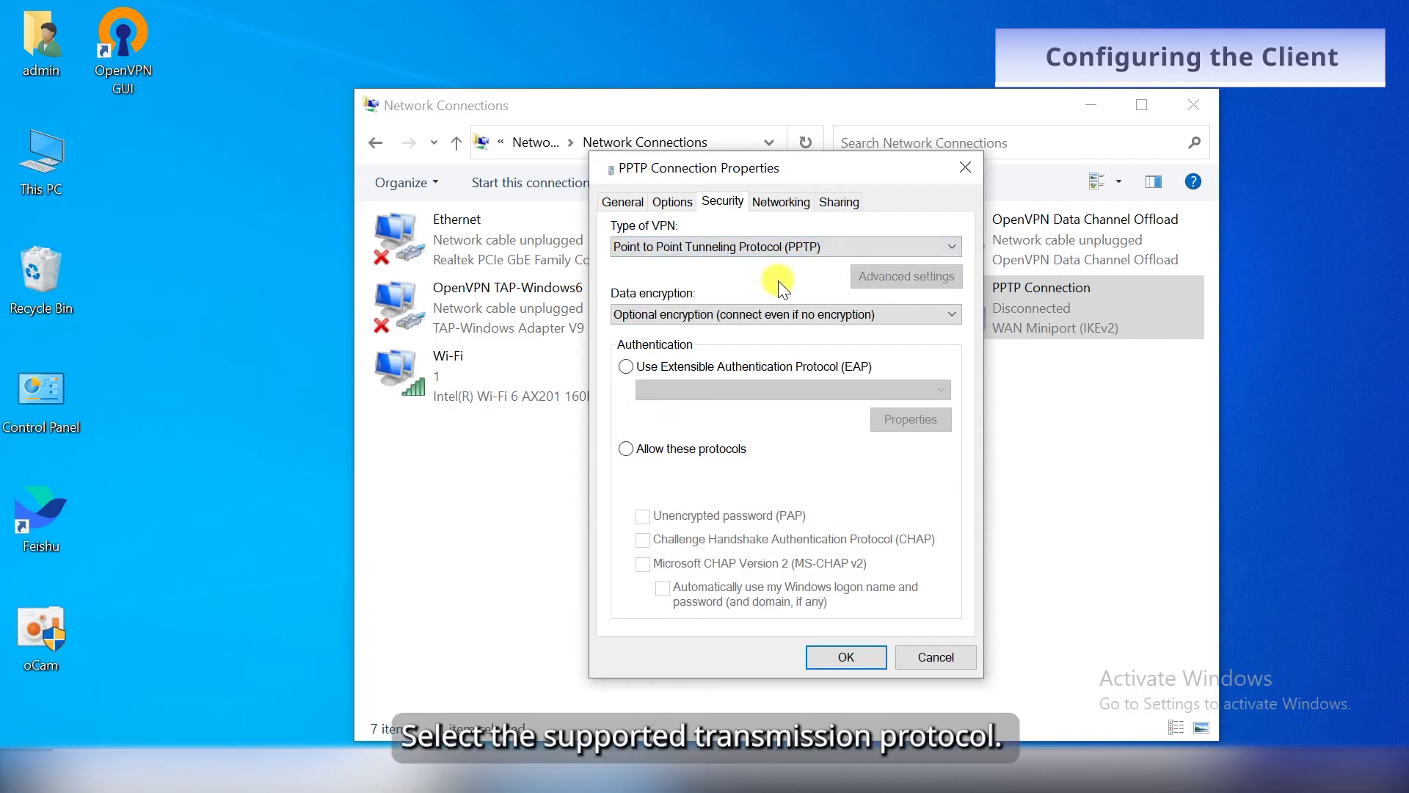
{"action": "left_click", "coordinate": [761, 316]}
{"action": "left_click", "coordinate": [762, 314]}
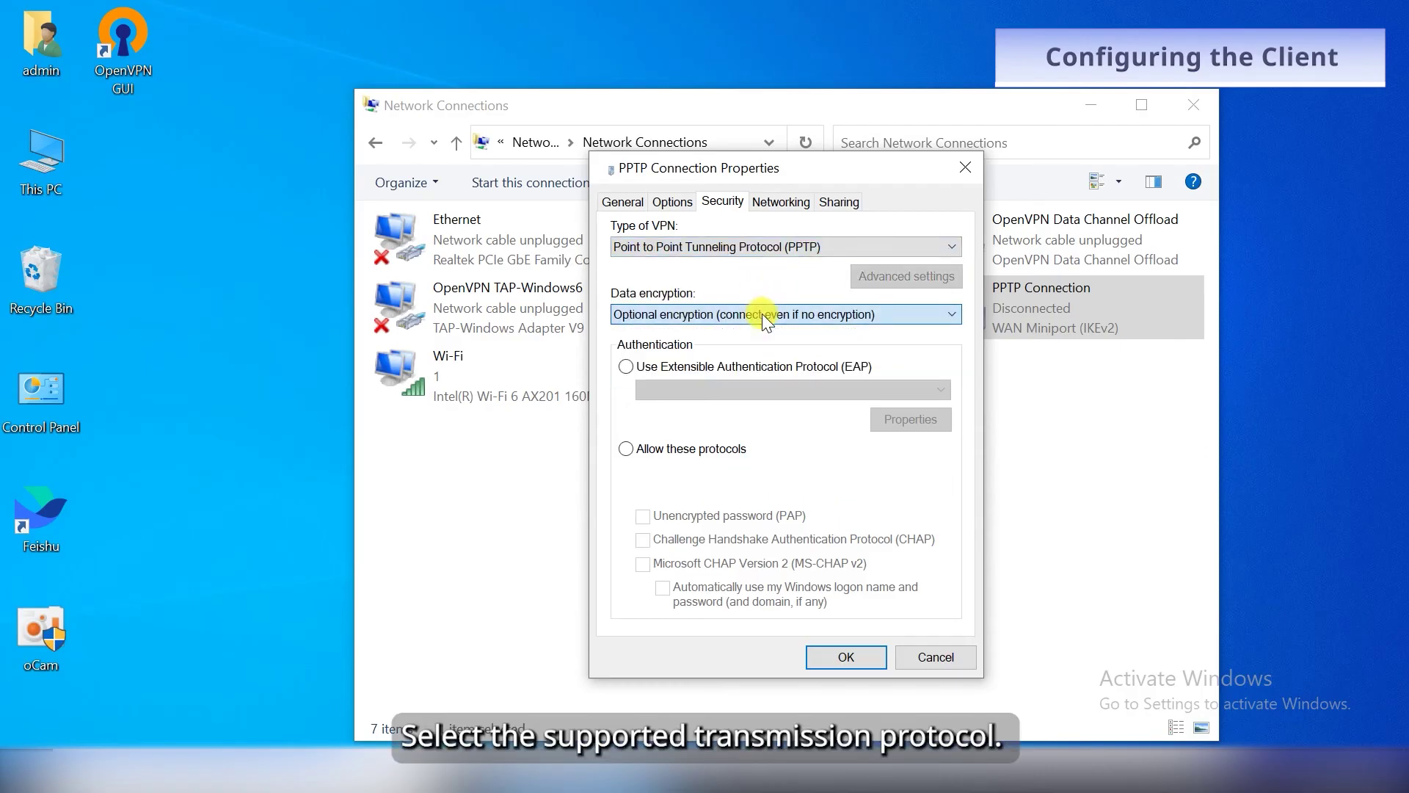
{"action": "left_click", "coordinate": [837, 654]}
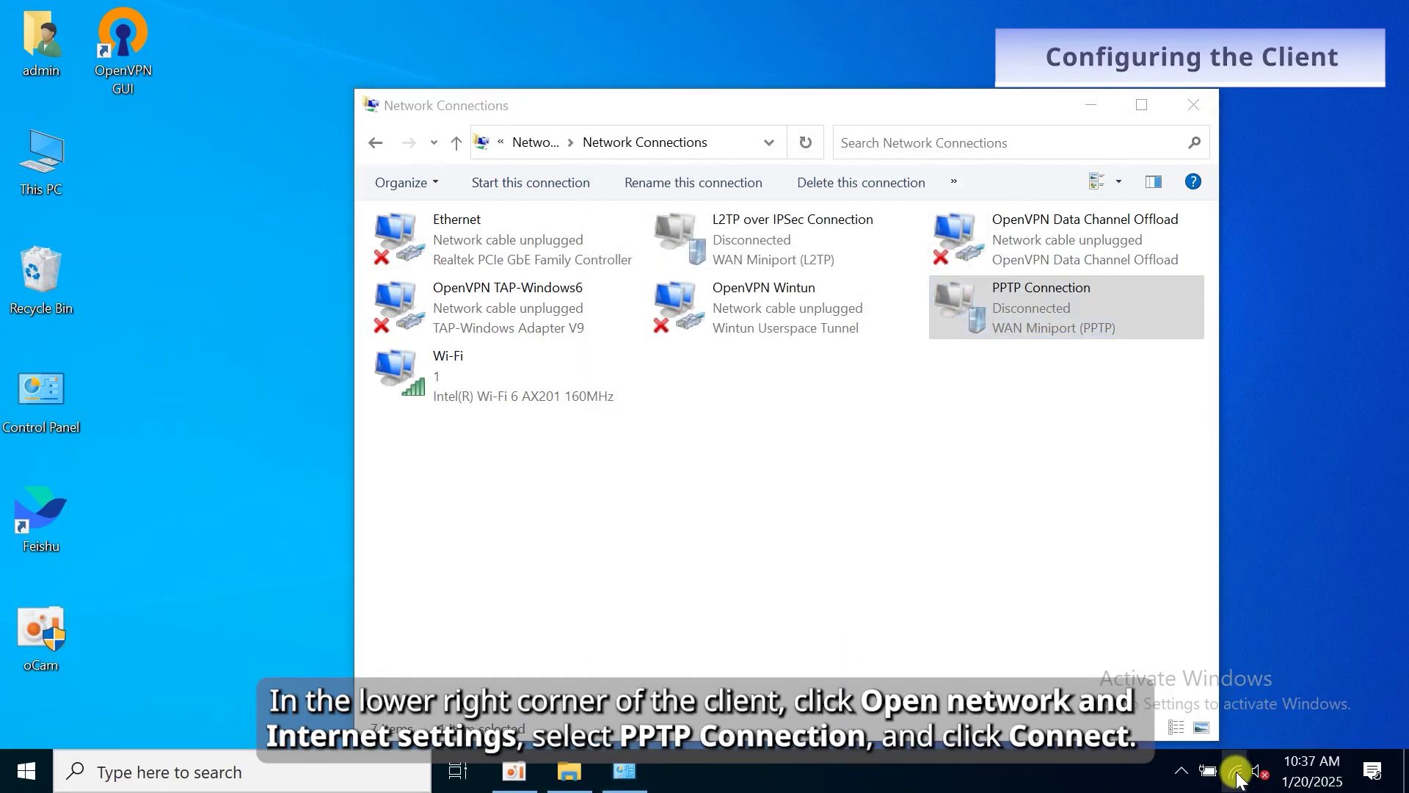
Connect the PPTP Connection from the tray, signing in as user1 with the account password.
{"action": "left_click", "coordinate": [1238, 777]}
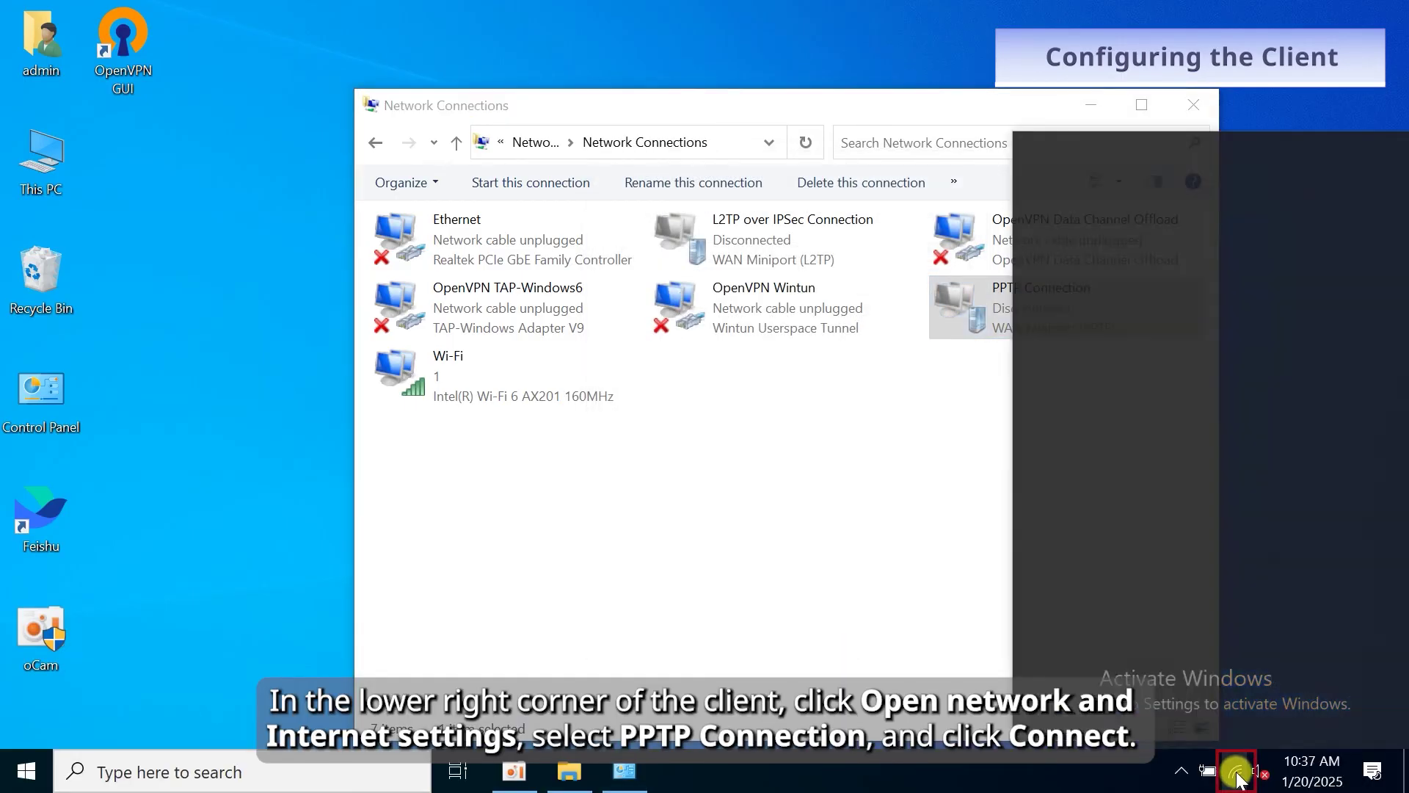
{"action": "left_click", "coordinate": [1122, 216]}
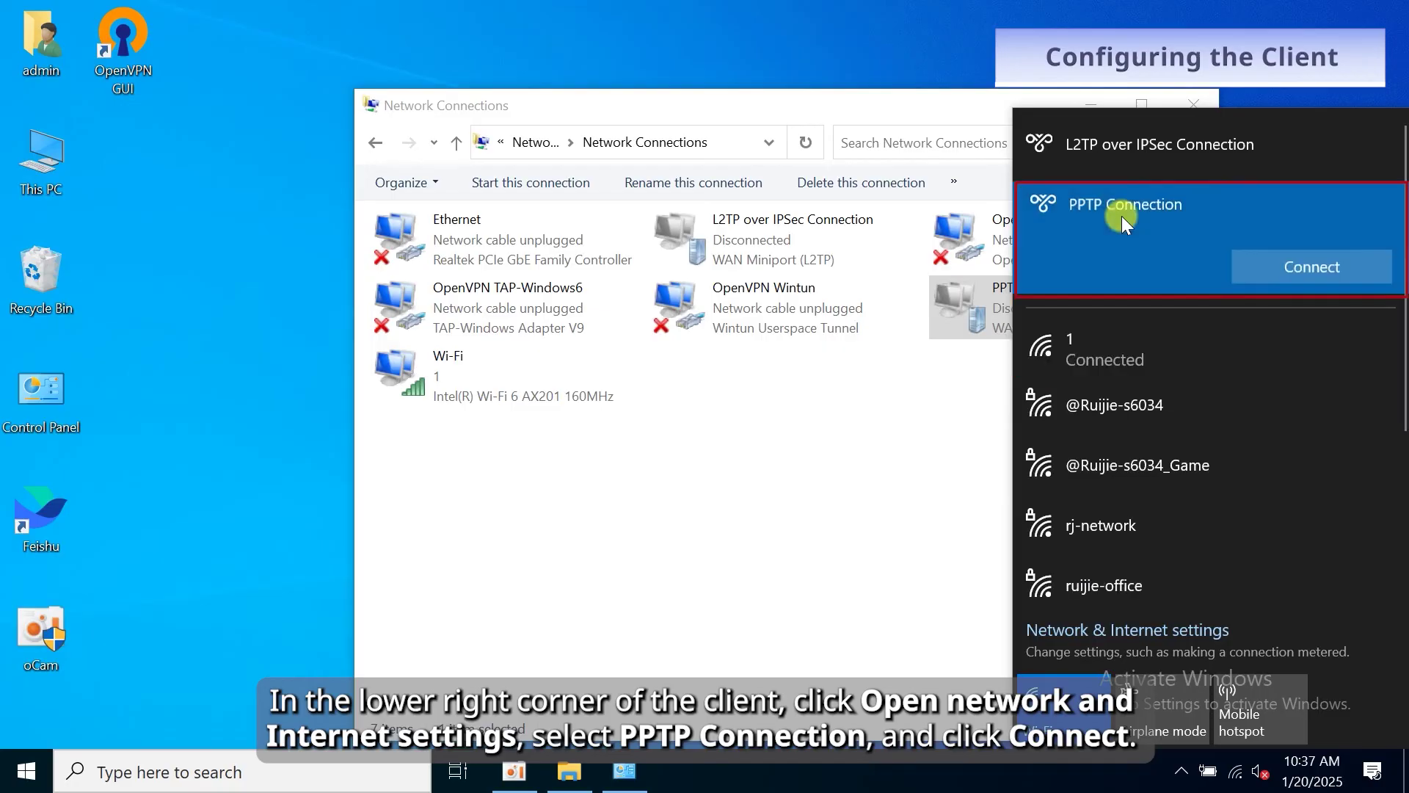
{"action": "left_click", "coordinate": [1312, 286]}
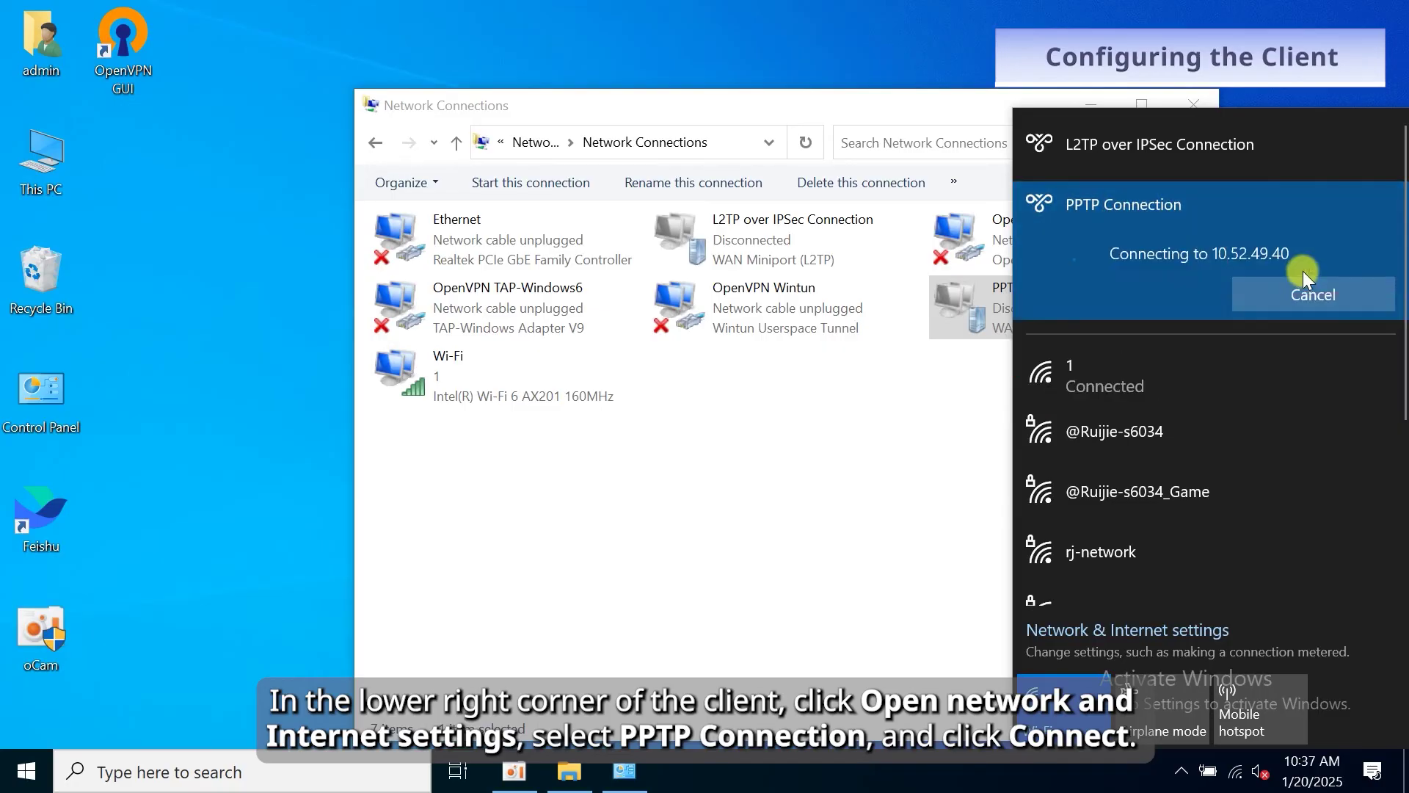
{"action": "type", "text": "user1"}
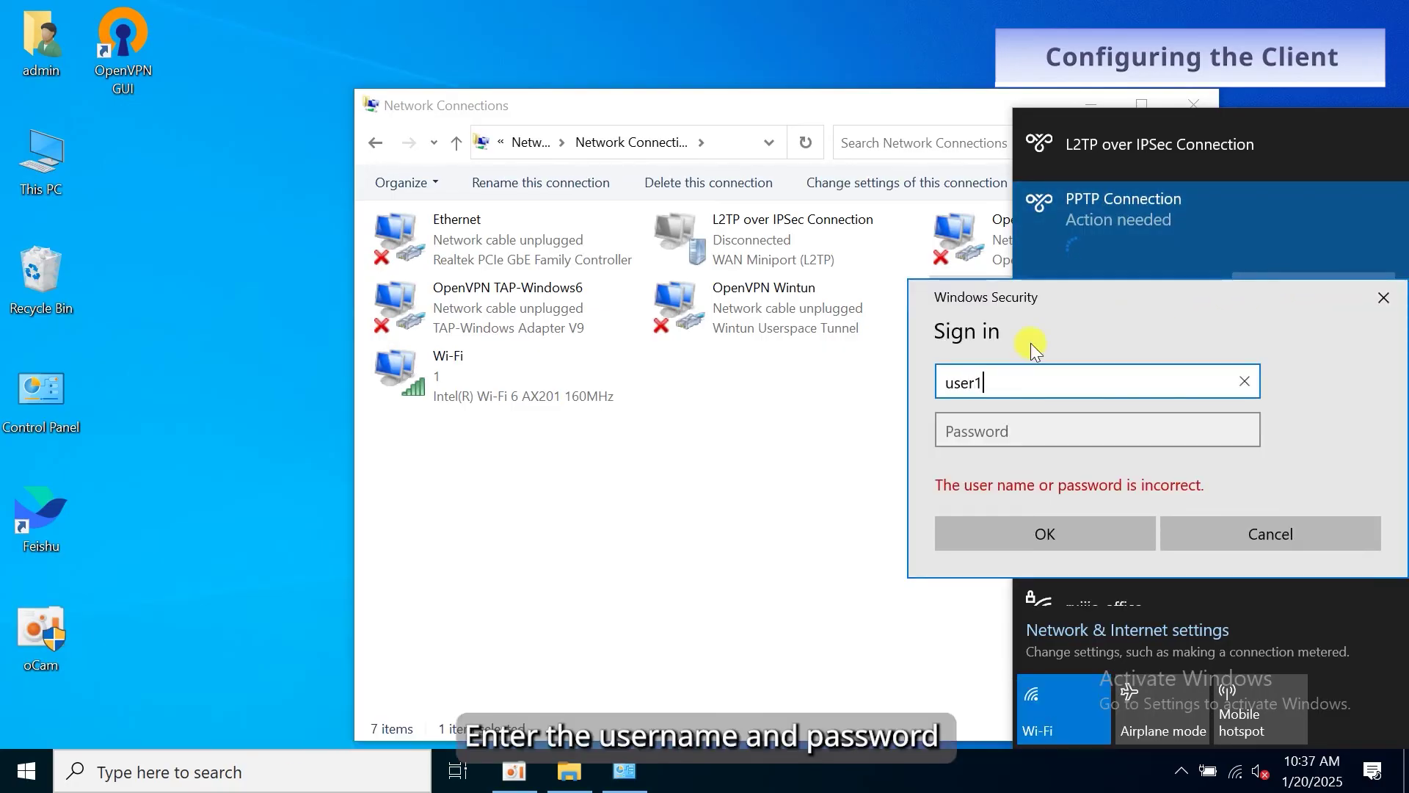
{"action": "key", "text": "Tab"}
{"action": "type", "text": "12345678"}
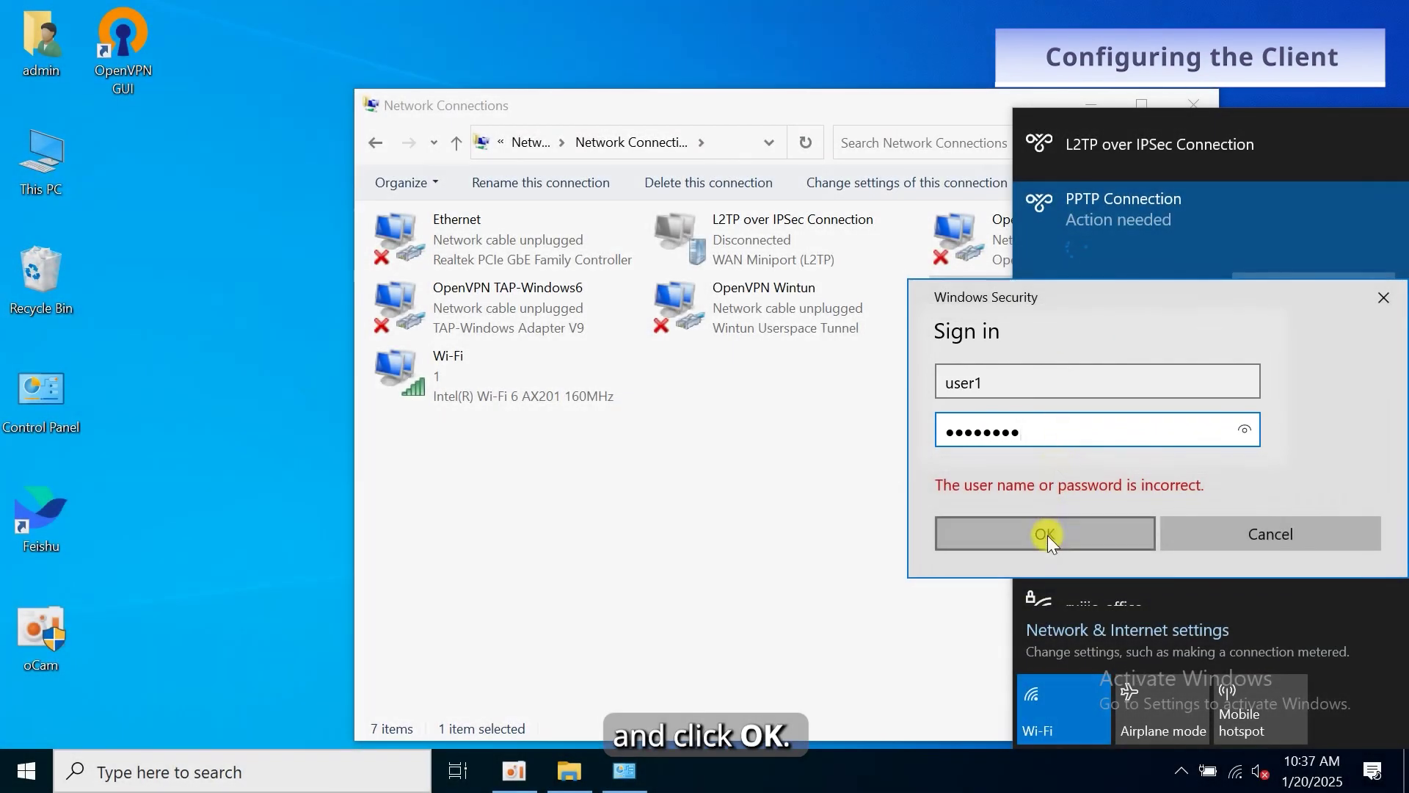
{"action": "left_click", "coordinate": [1047, 535]}
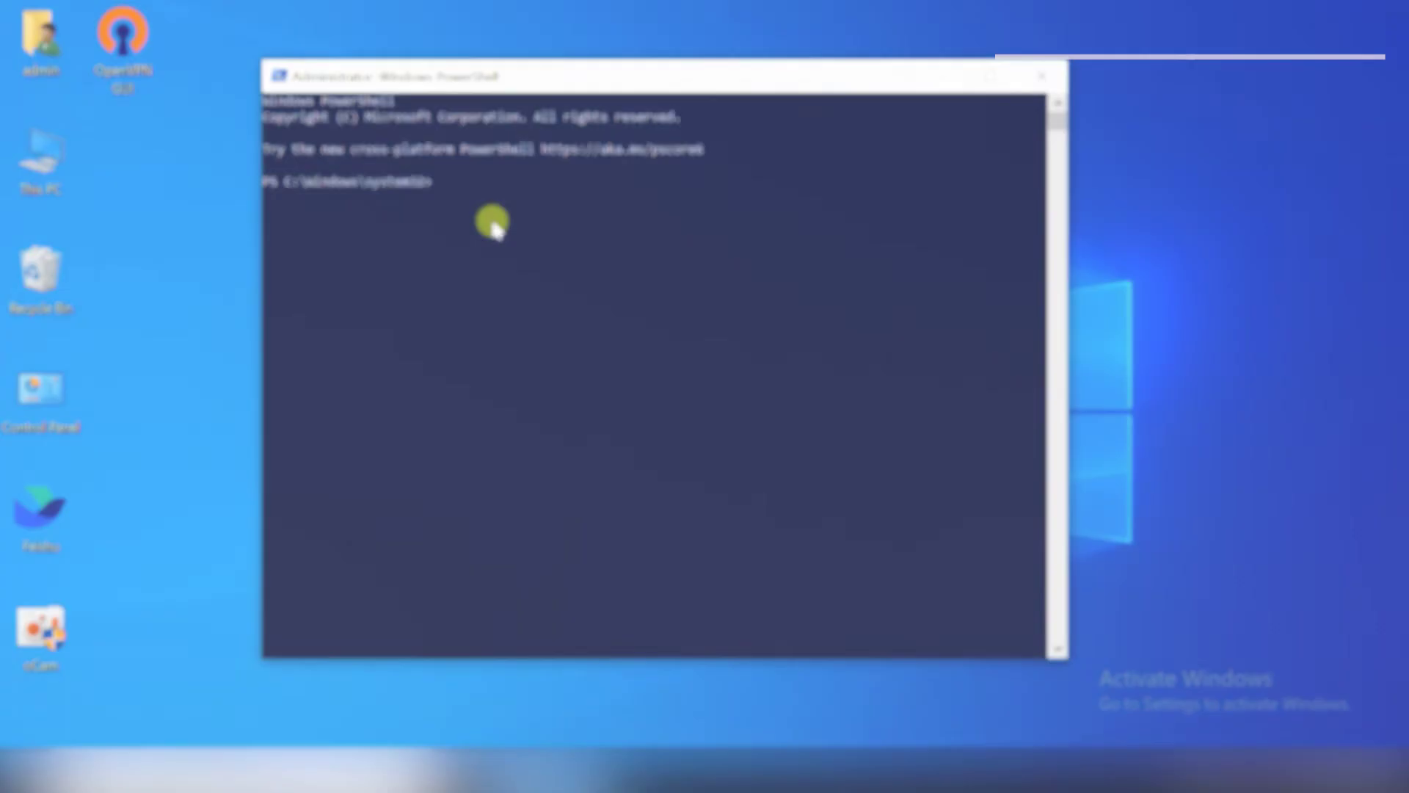
Ping 10.70.19.1, then add route 10.70.19.0 mask 255.255.255.0 via 192.168.110.1.
{"action": "type", "text": "ping"}
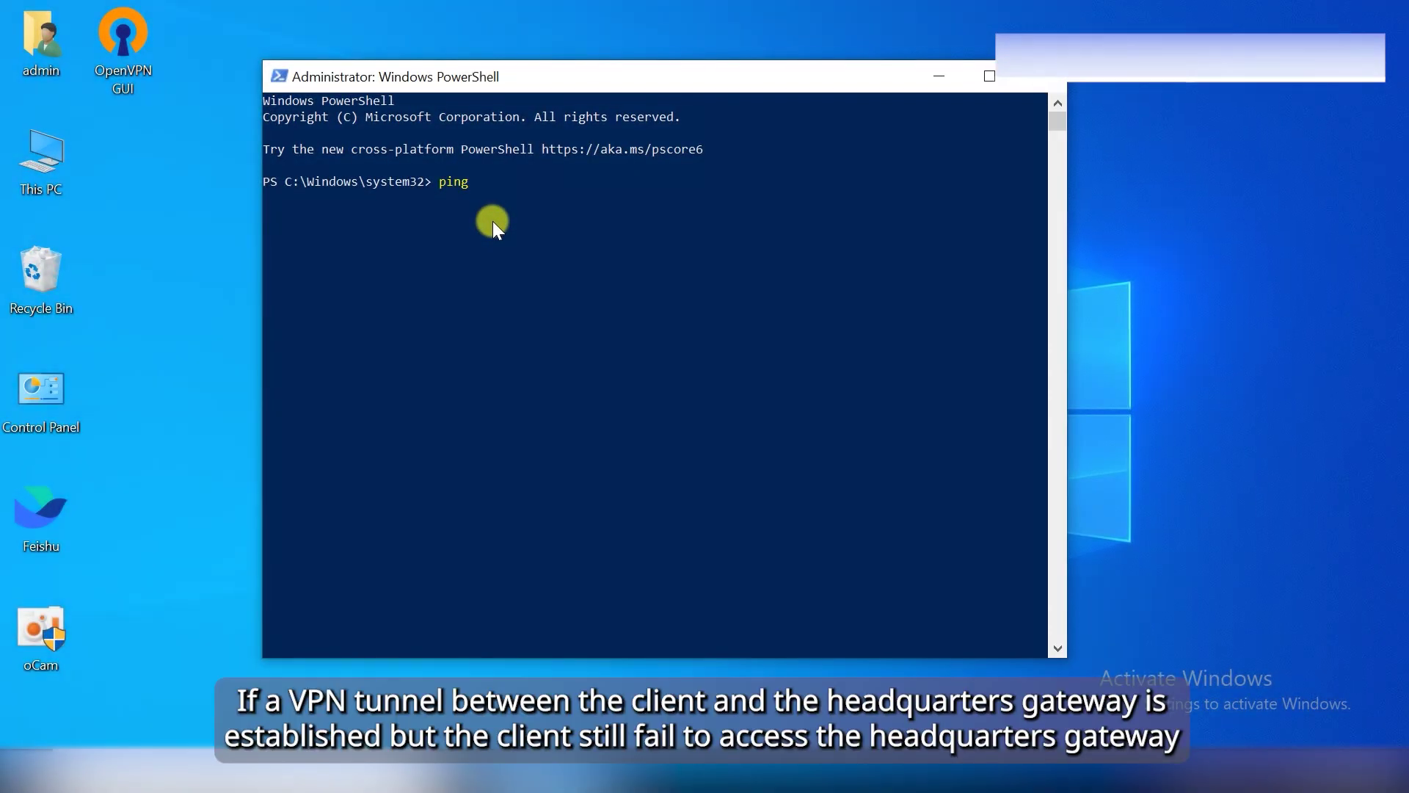
{"action": "type", "text": " 10.70.19.1"}
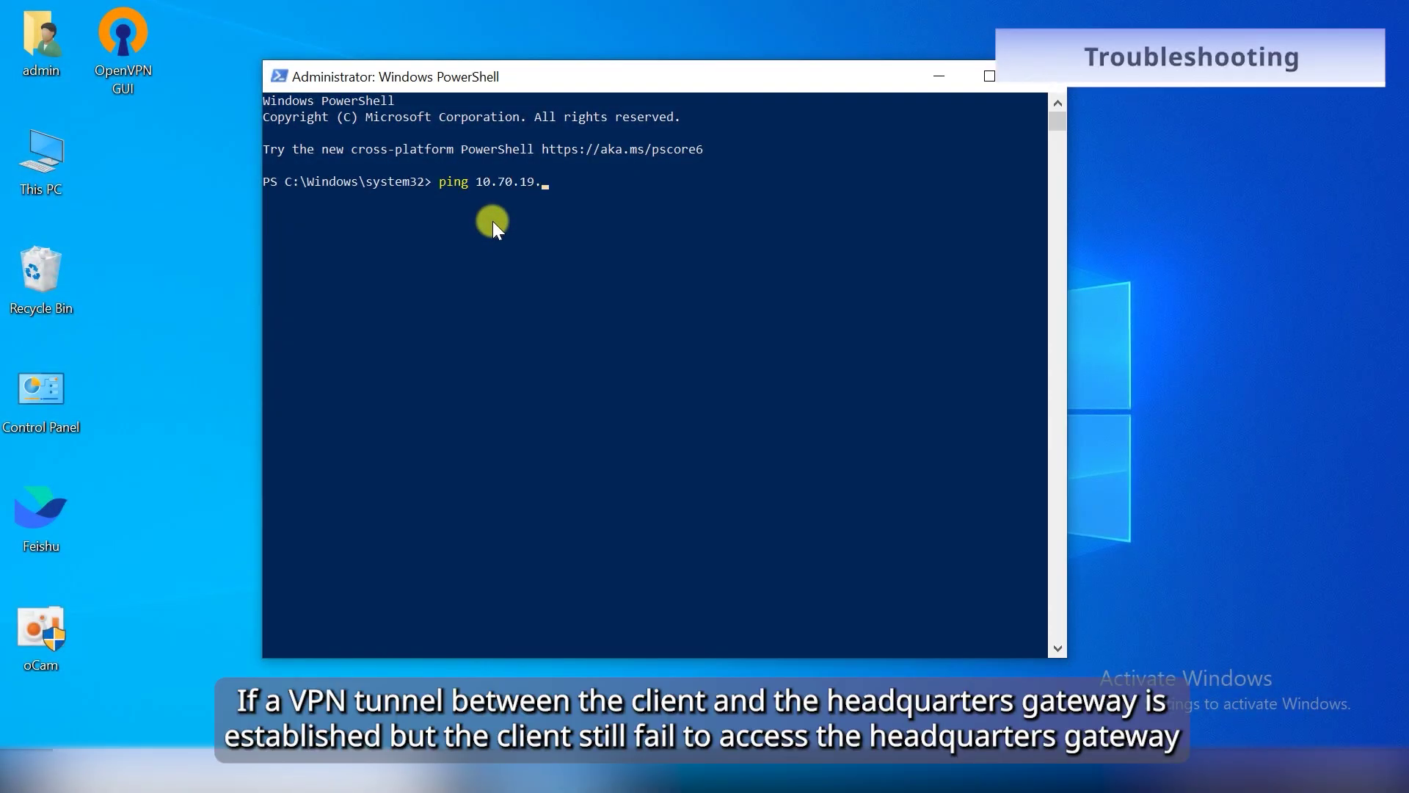
{"action": "key", "text": "Return"}
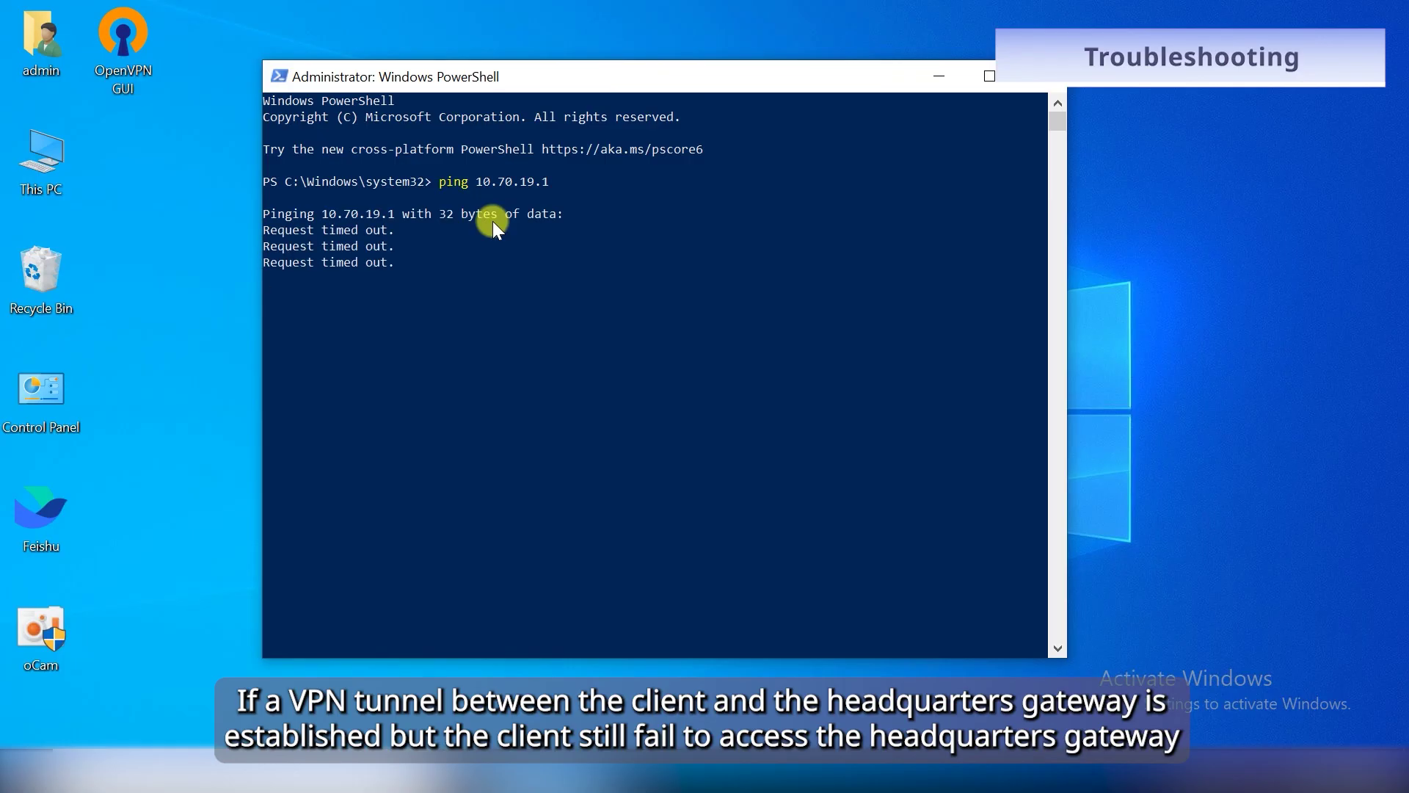
{"action": "type", "text": "route add 10.70.19.0 mask 255.255."}
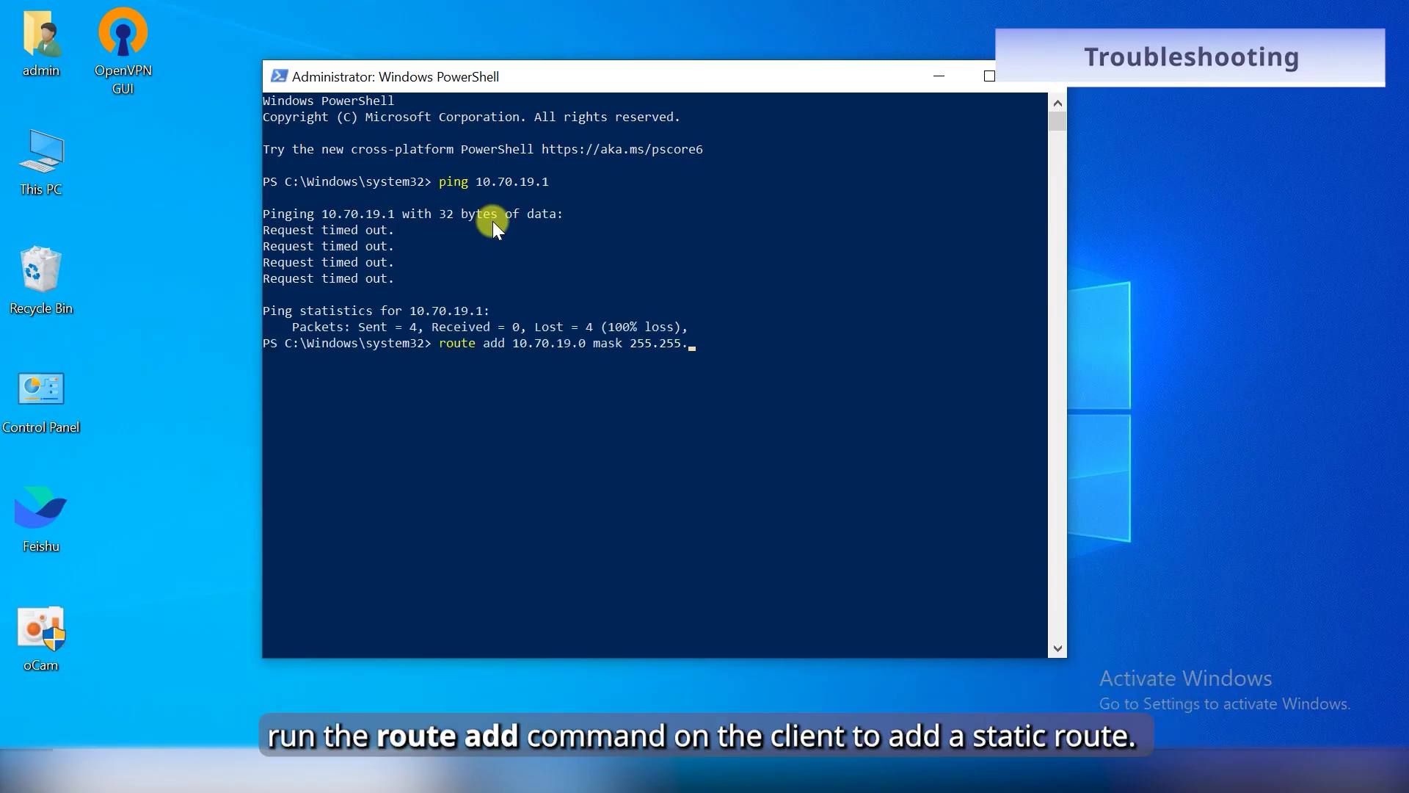
{"action": "type", "text": "255.0 192.168.110.1"}
{"action": "key", "text": "Return"}
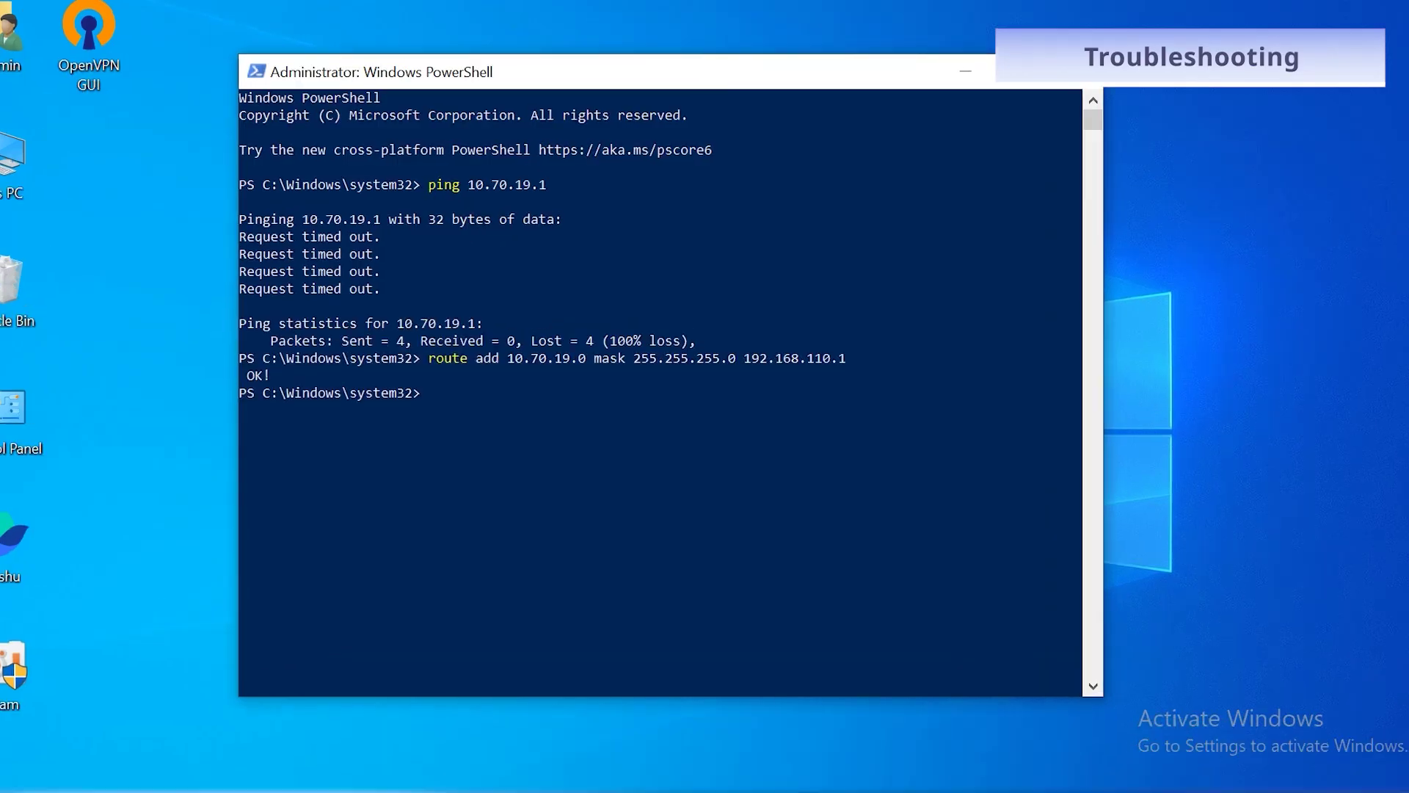